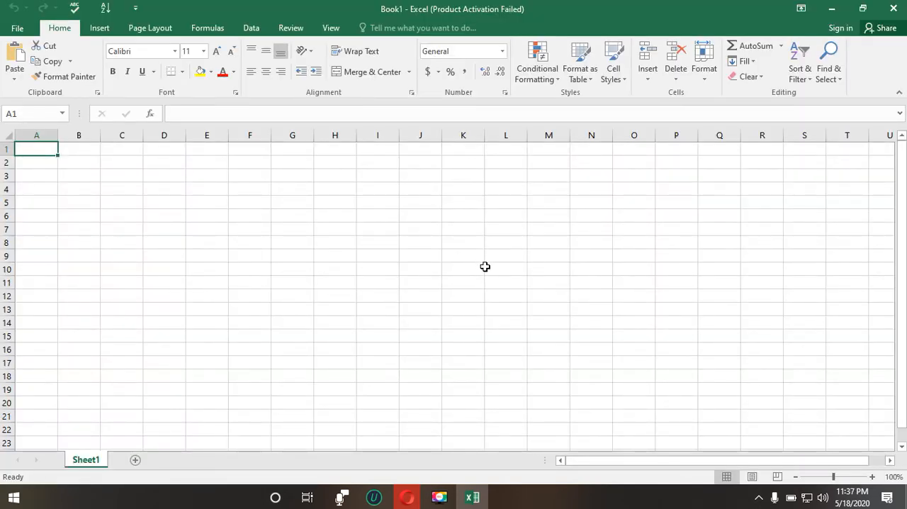
Step: Open the recent workbook "Learn excel", entering its file password to unlock it
{"action": "scroll", "coordinate": [484, 266], "scroll_direction": "down", "scroll_amount": 3}
{"action": "scroll", "coordinate": [485, 267], "scroll_direction": "up", "scroll_amount": 3}
{"action": "left_click", "coordinate": [21, 28]}
{"action": "left_click", "coordinate": [24, 26]}
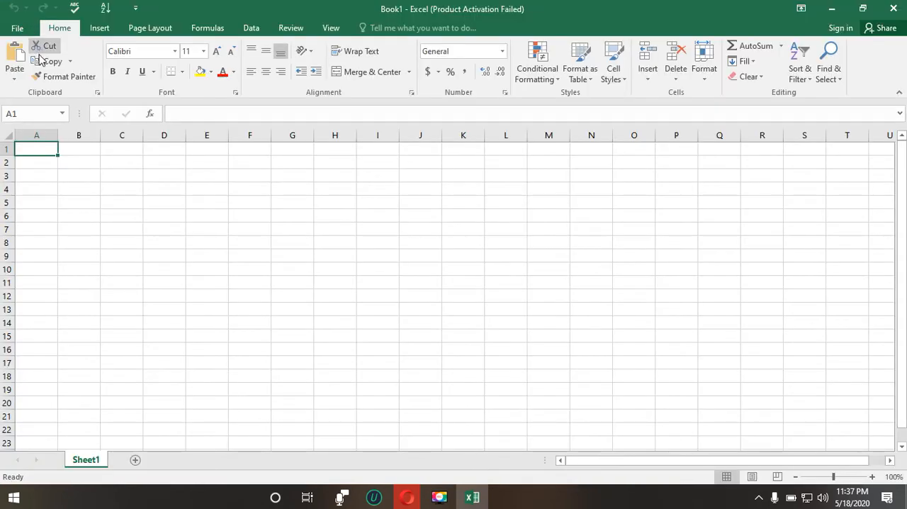
{"action": "left_click", "coordinate": [18, 29]}
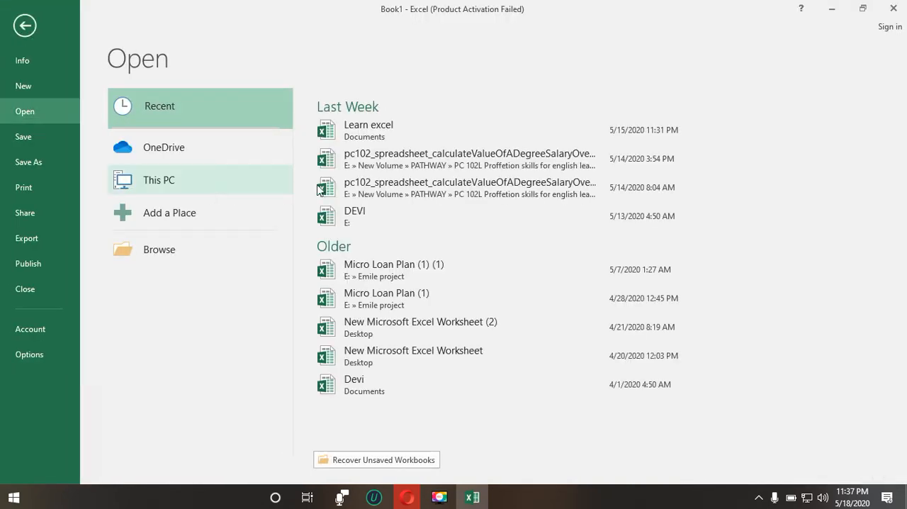
{"action": "left_click", "coordinate": [434, 139]}
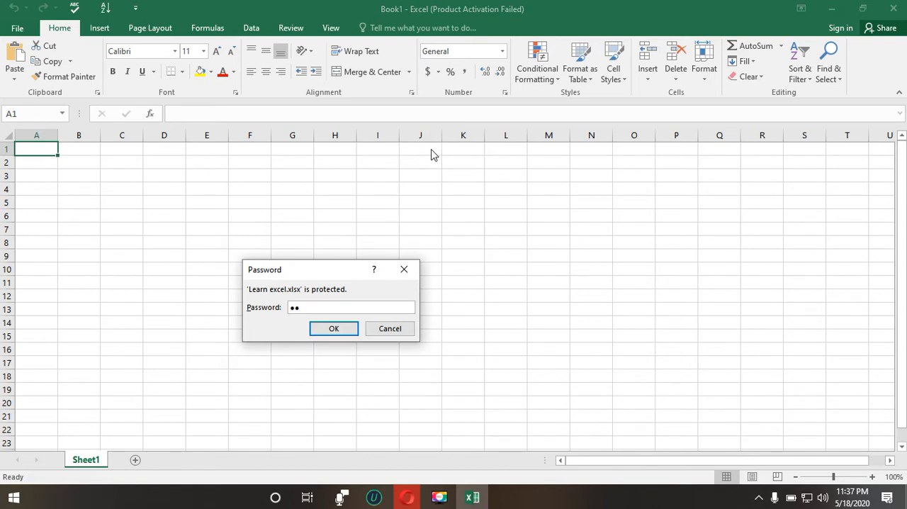
{"action": "left_click", "coordinate": [345, 326]}
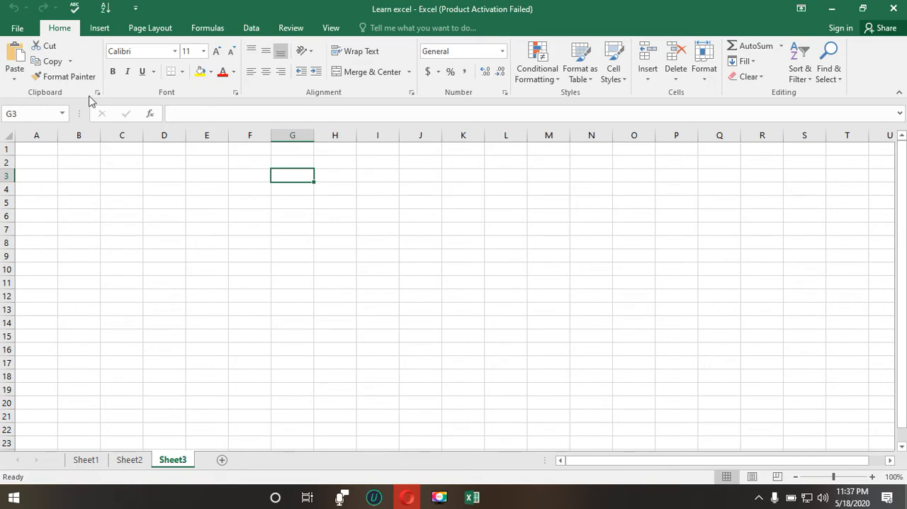
Step: Switch to Sheet1 and enter the header NAMES in cell A1
{"action": "left_click", "coordinate": [132, 465]}
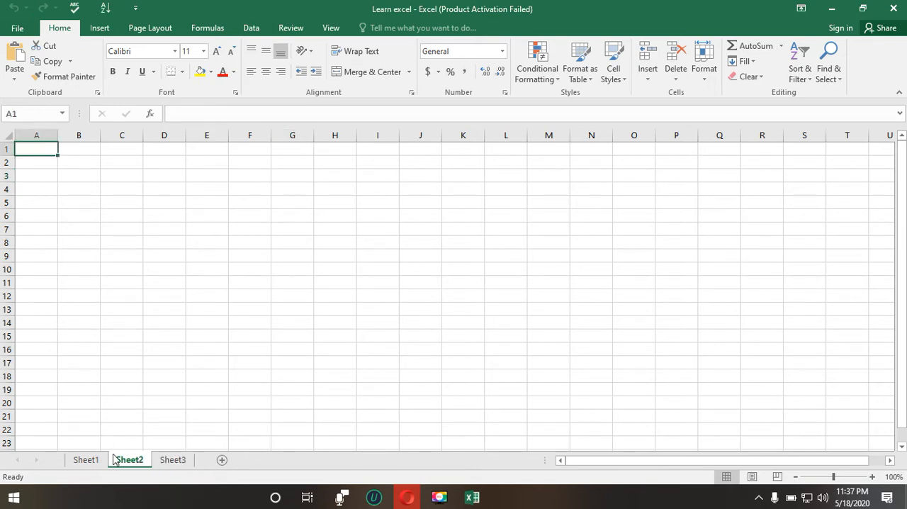
{"action": "left_click", "coordinate": [103, 462]}
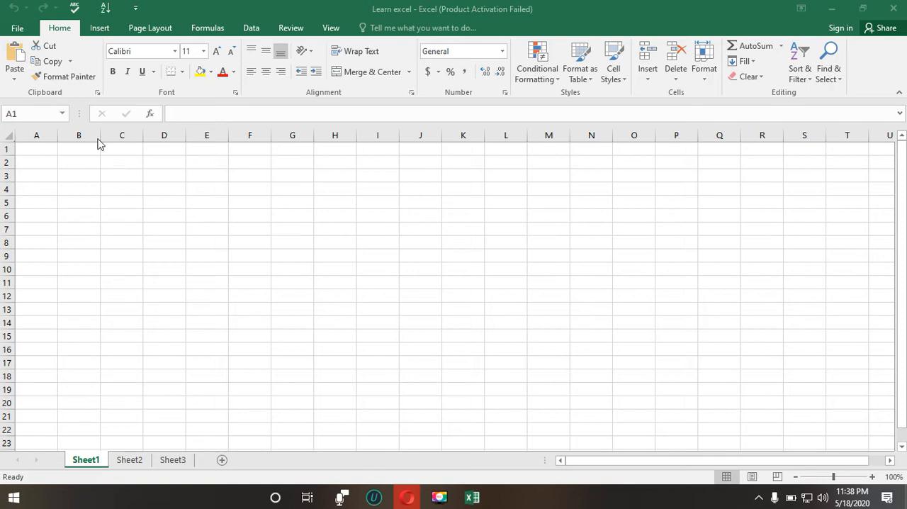
{"action": "left_click", "coordinate": [44, 151]}
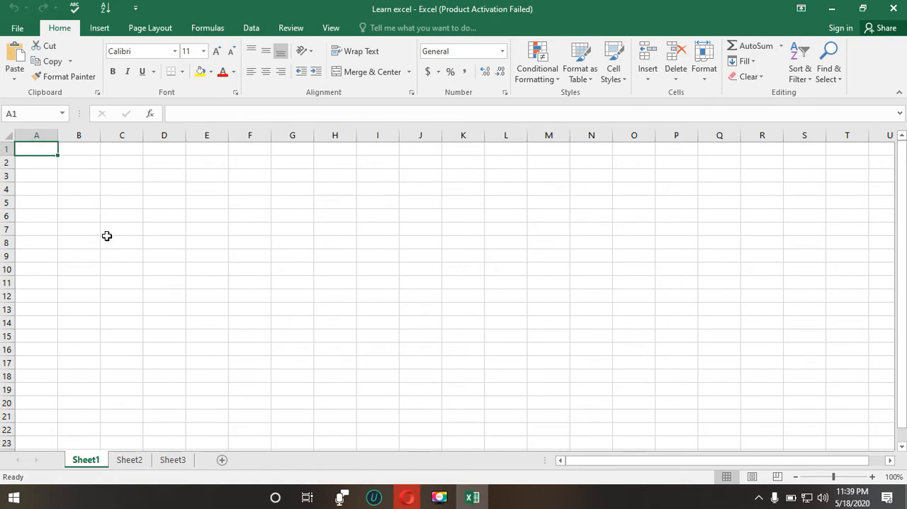
{"action": "type", "text": "nAM"}
{"action": "key", "text": "BackSpace"}
{"action": "key", "text": "BackSpace"}
{"action": "key", "text": "BackSpace"}
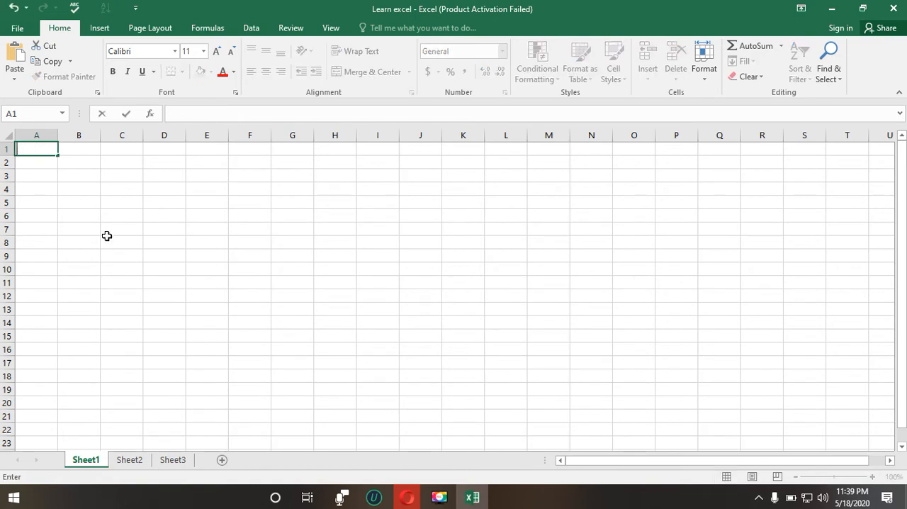
{"action": "type", "text": "NAMES"}
{"action": "key", "text": "Tab"}
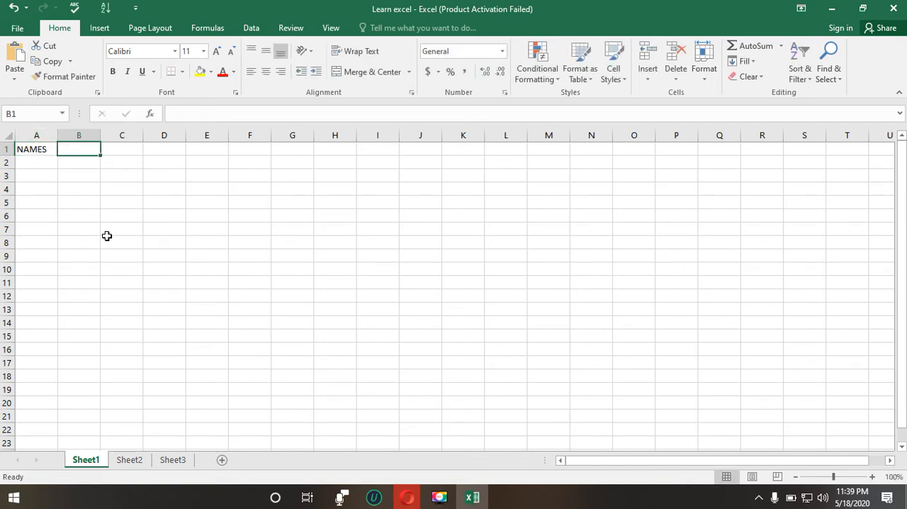
Step: Enter the header CLASS in cell B1, all in capital letters
{"action": "type", "text": "nU"}
{"action": "key", "text": "BackSpace"}
{"action": "key", "text": "BackSpace"}
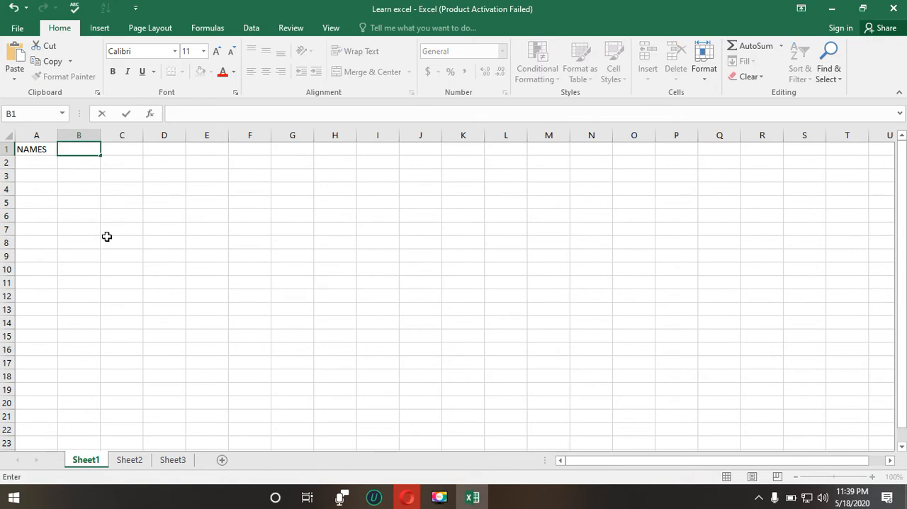
{"action": "type", "text": "CLASS"}
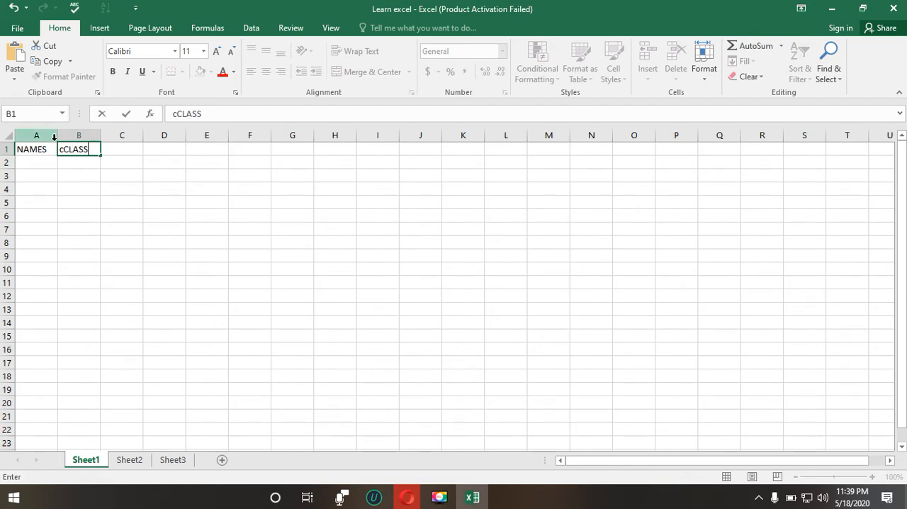
{"action": "left_click_drag", "start_coordinate": [63, 150], "coordinate": [57, 150]}
{"action": "key", "text": "BackSpace"}
Step: Colour the NAMES header in A1 red and set its font to Times New Roman
{"action": "left_click", "coordinate": [33, 150]}
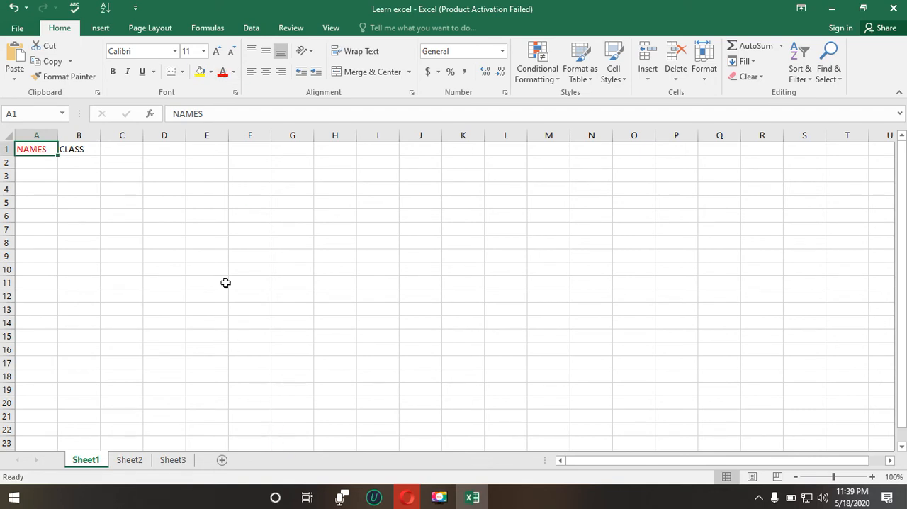
{"action": "left_click", "coordinate": [163, 52]}
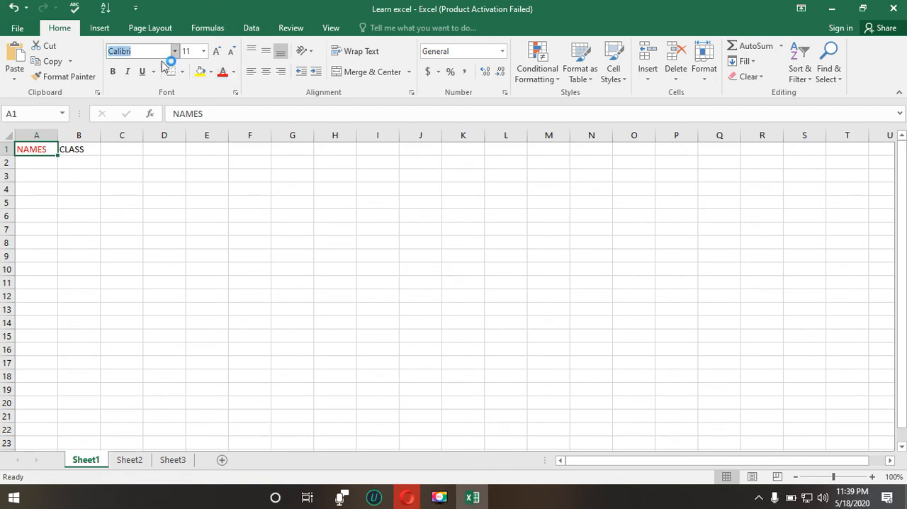
{"action": "type", "text": "Times New Roma"}
{"action": "key", "text": "Return"}
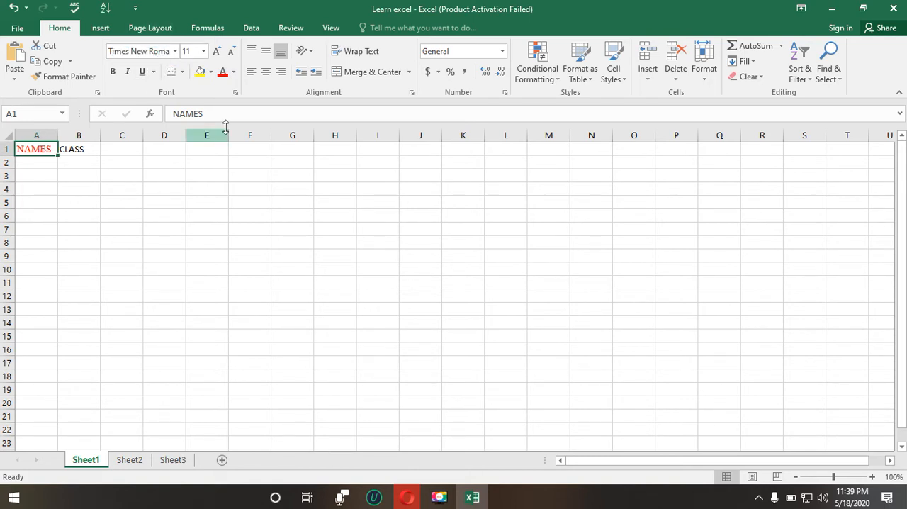
Step: Set the font size of the NAMES header in A1 to 20
{"action": "left_click", "coordinate": [85, 152]}
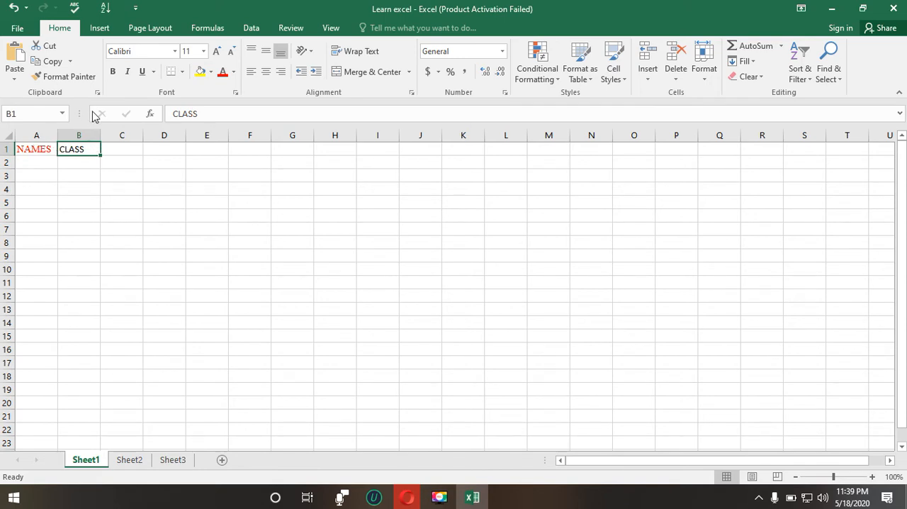
{"action": "left_click", "coordinate": [203, 51]}
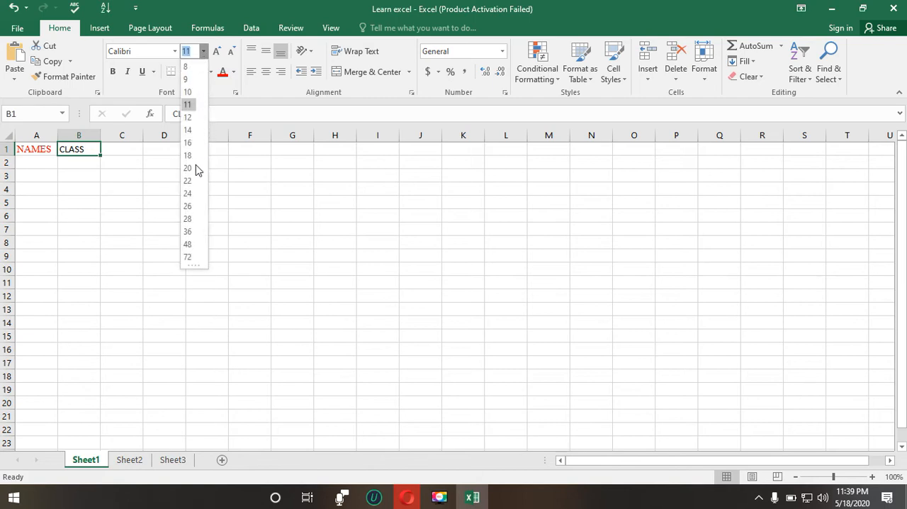
{"action": "left_click", "coordinate": [37, 150]}
{"action": "left_click", "coordinate": [37, 151]}
{"action": "left_click", "coordinate": [203, 51]}
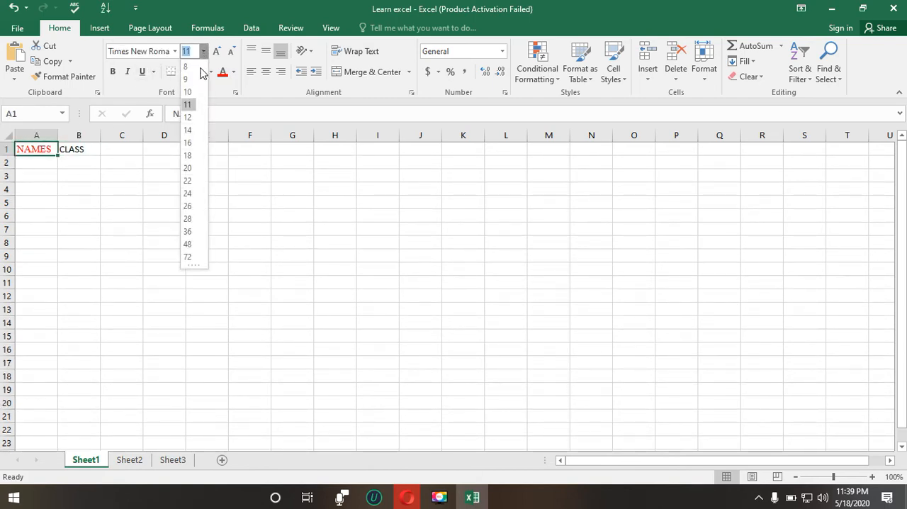
{"action": "left_click", "coordinate": [187, 166]}
{"action": "left_click", "coordinate": [127, 196]}
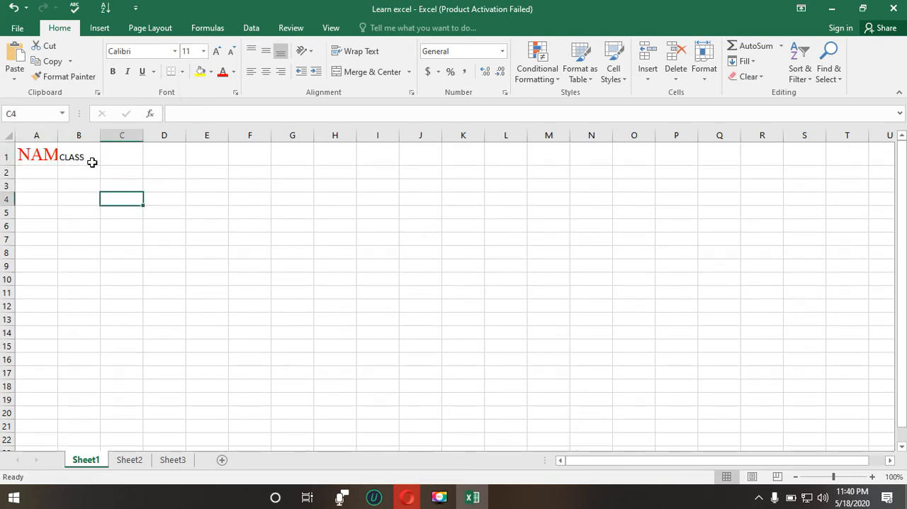
Step: Copy the formatting of the NAMES header in A1 onto the CLASS header in B1 with Format Painter
{"action": "left_click", "coordinate": [37, 157]}
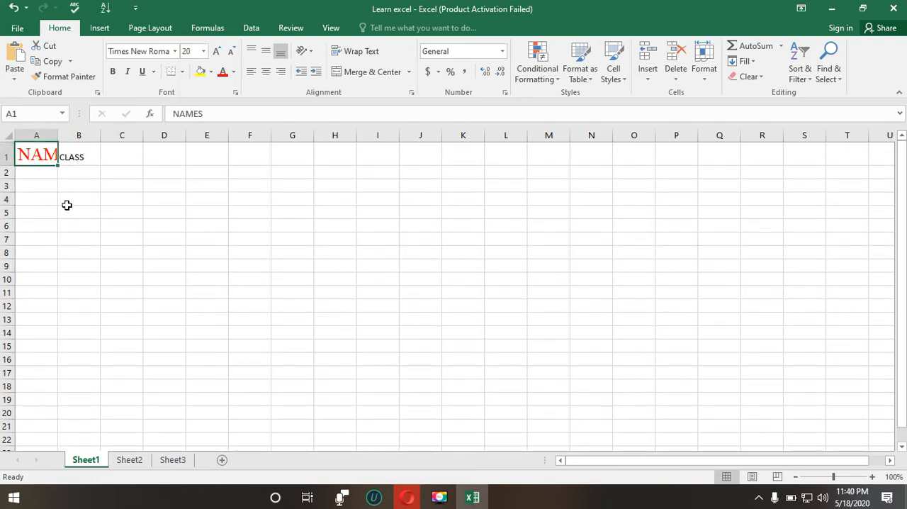
{"action": "left_click", "coordinate": [67, 157]}
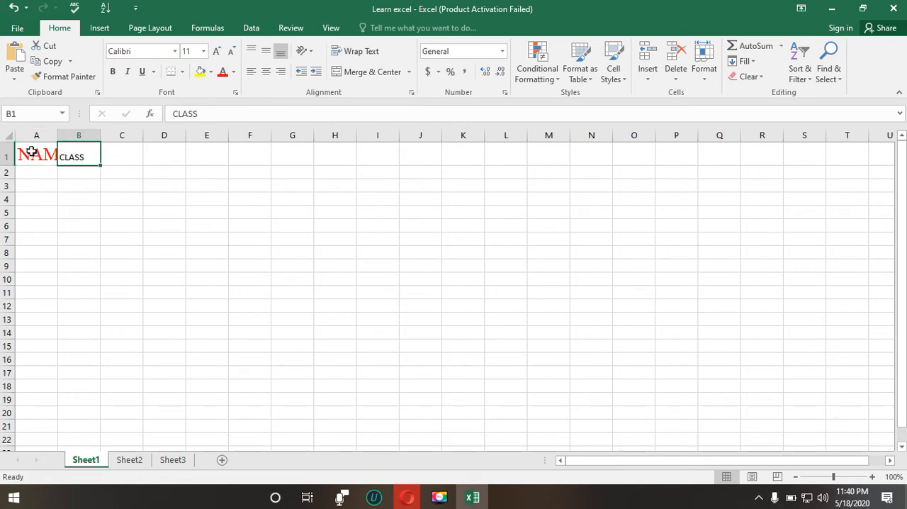
{"action": "left_click", "coordinate": [35, 154]}
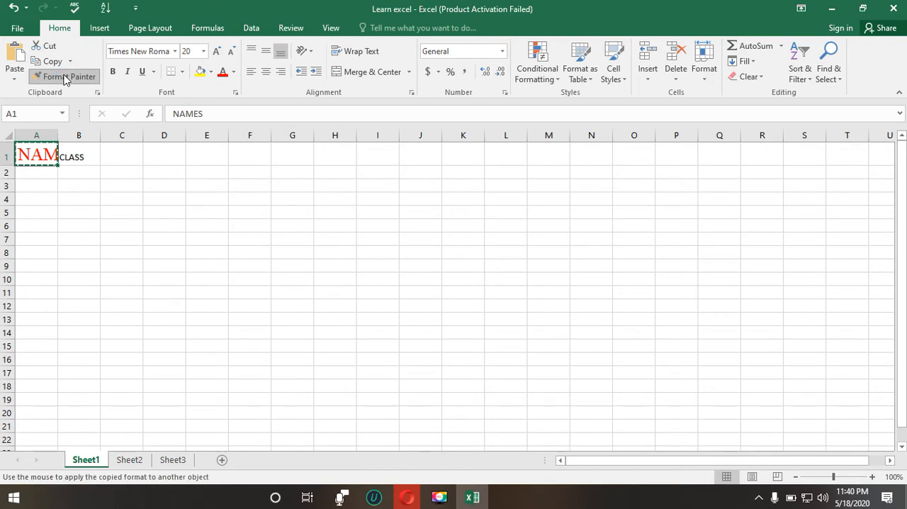
{"action": "left_click", "coordinate": [75, 154]}
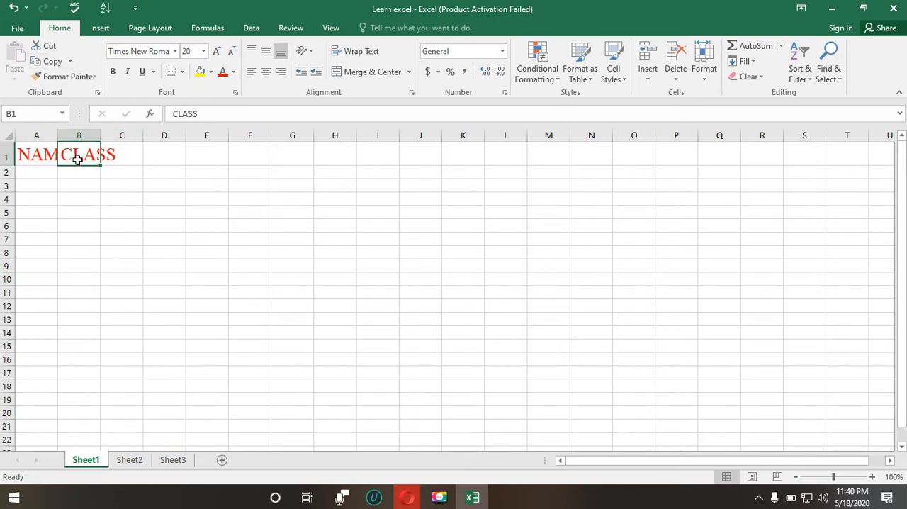
{"action": "left_click", "coordinate": [216, 183]}
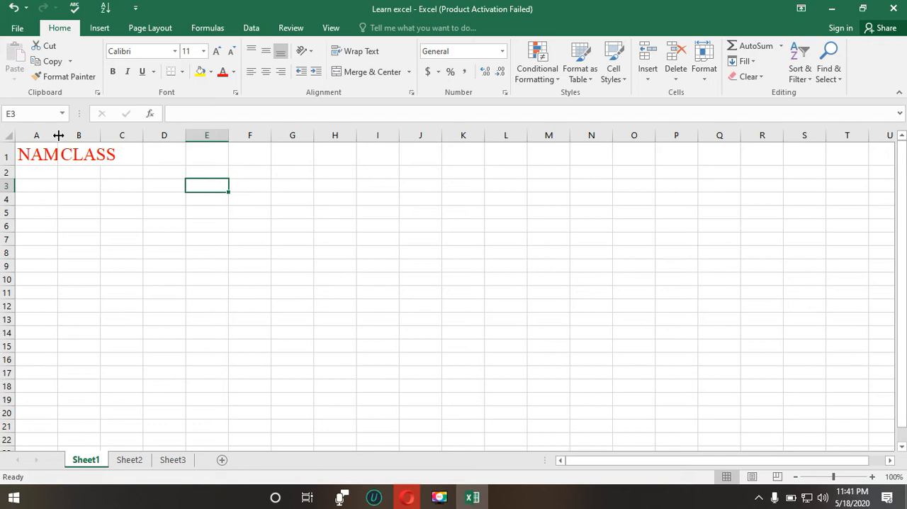
Step: Widen column A to fit the NAMES header and auto-fit column B to the CLASS header
{"action": "left_click_drag", "start_coordinate": [58, 134], "coordinate": [91, 135]}
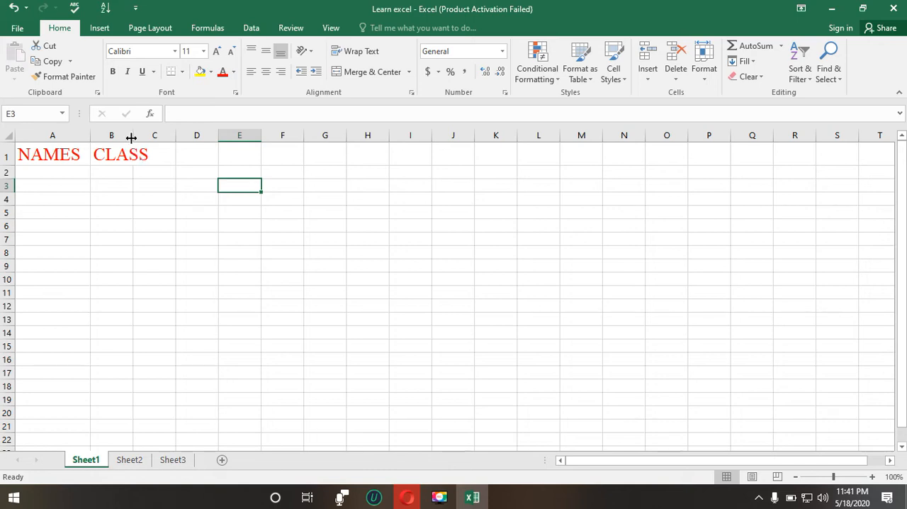
{"action": "left_click_drag", "start_coordinate": [131, 138], "coordinate": [156, 145]}
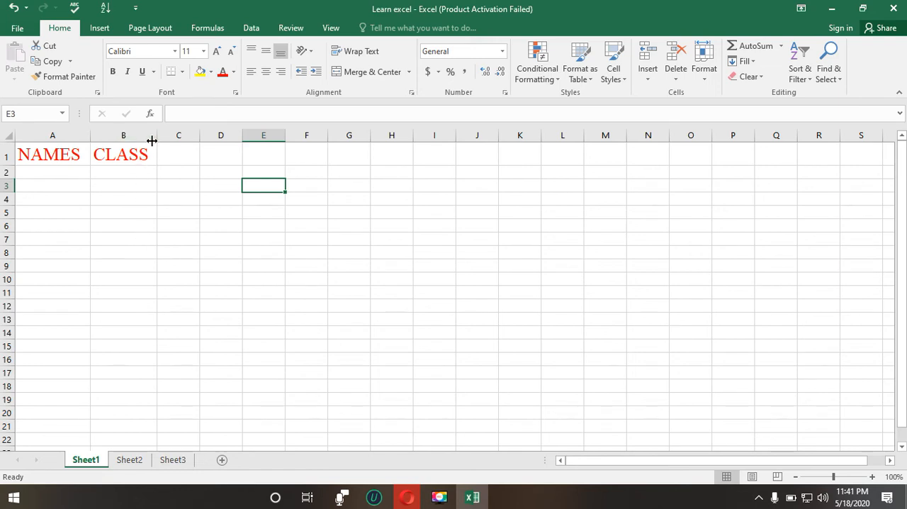
{"action": "left_click_drag", "start_coordinate": [160, 135], "coordinate": [206, 135]}
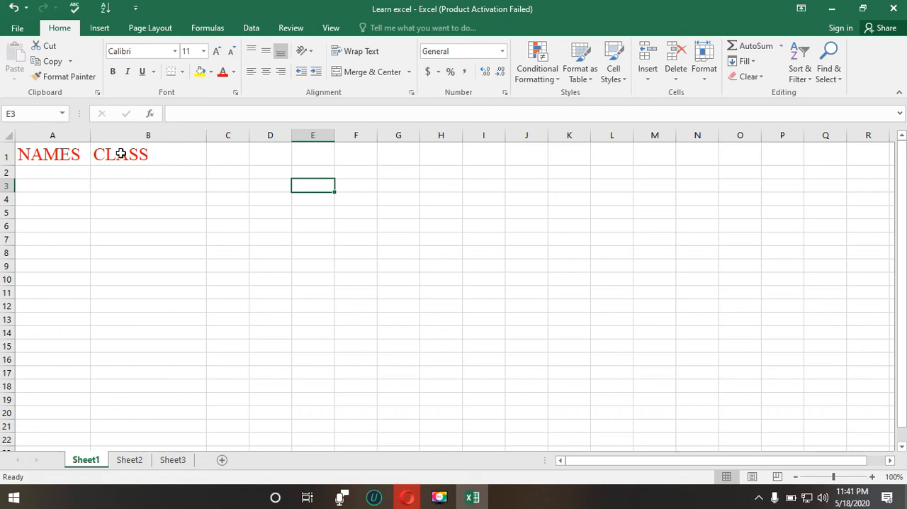
{"action": "double_click", "coordinate": [206, 135]}
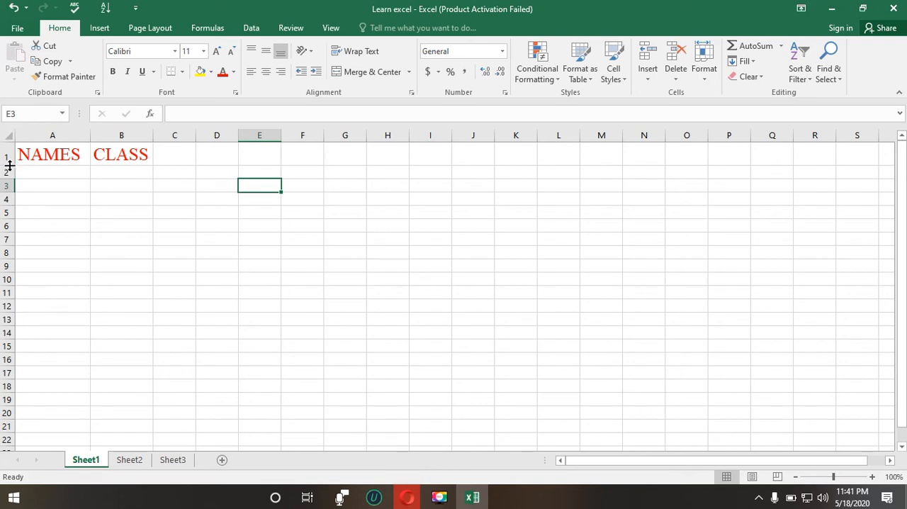
Step: Shrink the height of row 1 below its header text, auto-fit the row again, and select cell A2
{"action": "left_click_drag", "start_coordinate": [9, 164], "coordinate": [11, 153]}
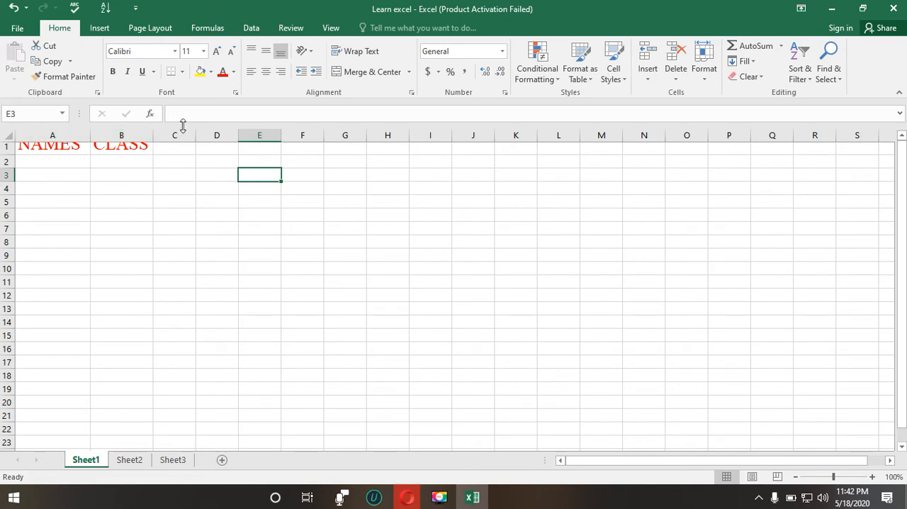
{"action": "double_click", "coordinate": [9, 151]}
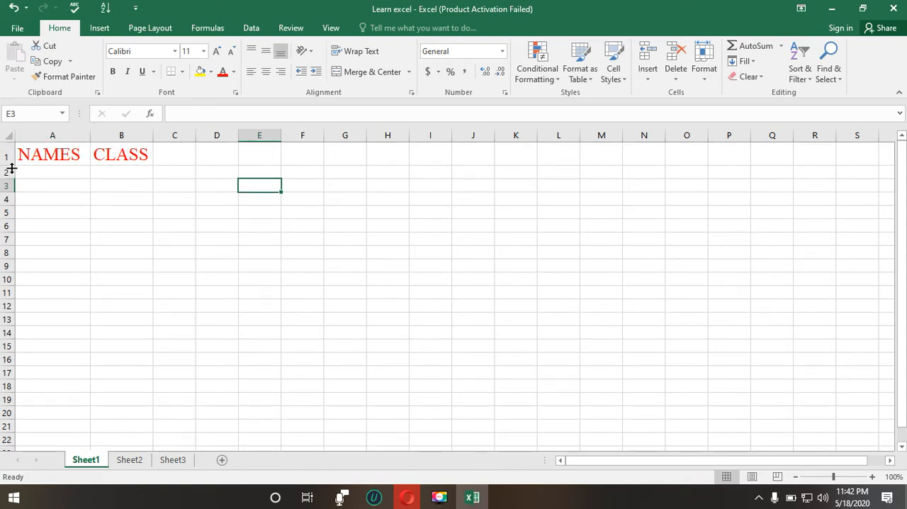
{"action": "left_click_drag", "start_coordinate": [10, 165], "coordinate": [9, 153]}
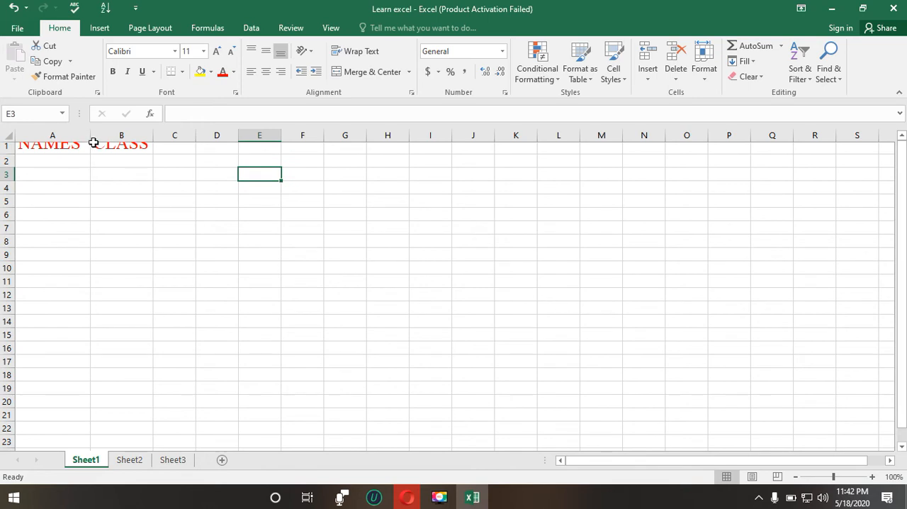
{"action": "left_click", "coordinate": [9, 146]}
{"action": "right_click", "coordinate": [9, 147]}
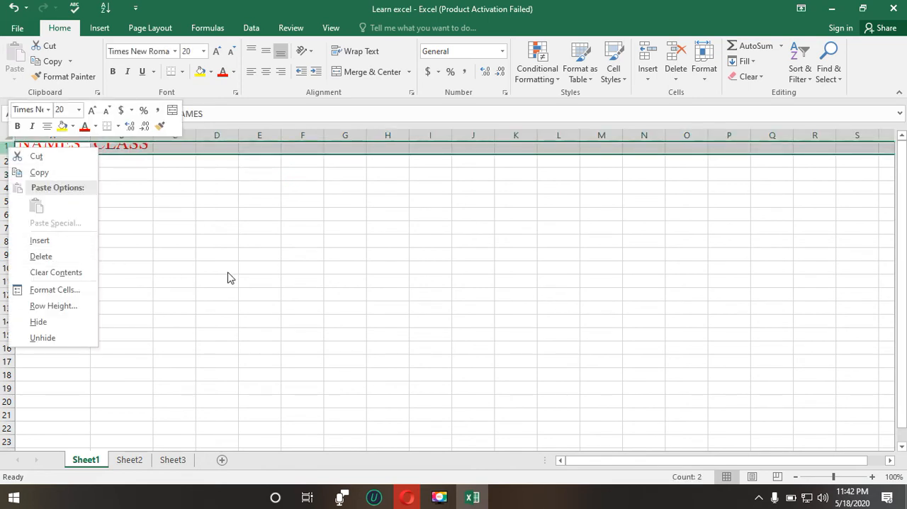
{"action": "left_click", "coordinate": [148, 186]}
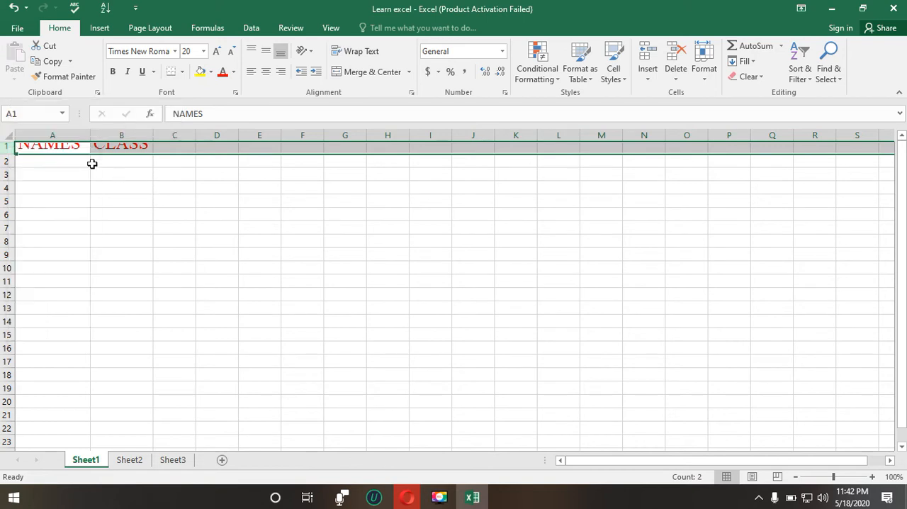
{"action": "double_click", "coordinate": [7, 156]}
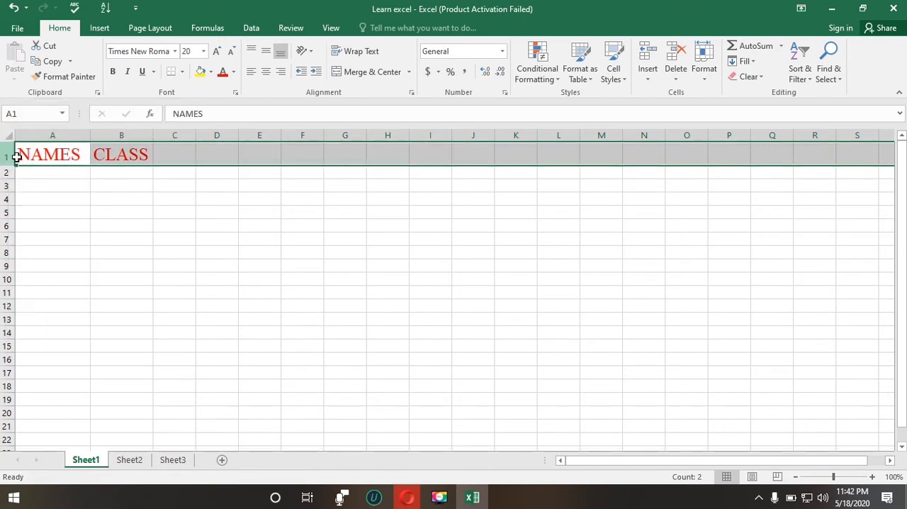
{"action": "left_click", "coordinate": [121, 152]}
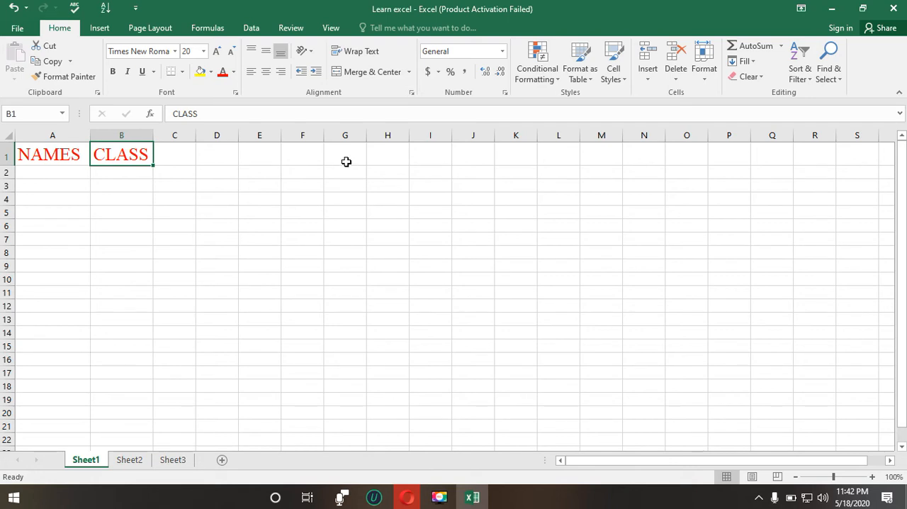
{"action": "left_click", "coordinate": [62, 170]}
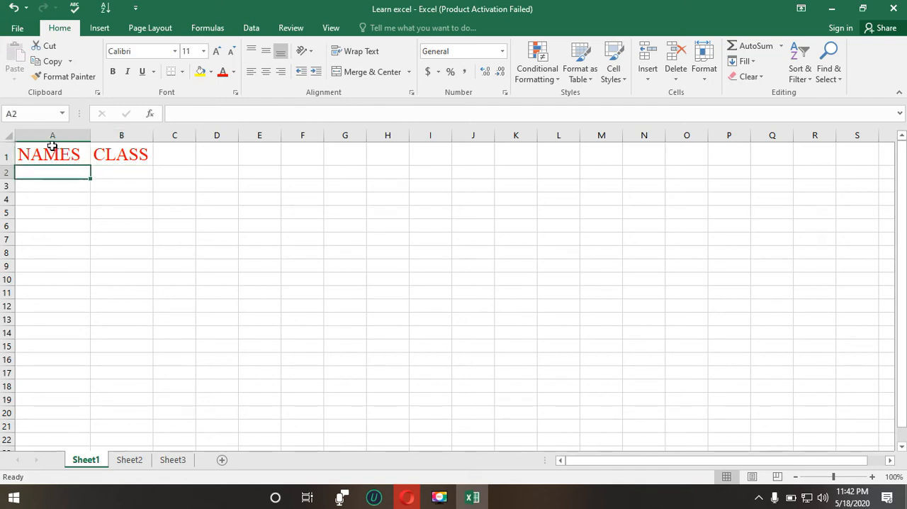
Step: Insert a blank column before the NAMES column, moving the NAMES and CLASS headers over by one column
{"action": "left_click", "coordinate": [37, 153]}
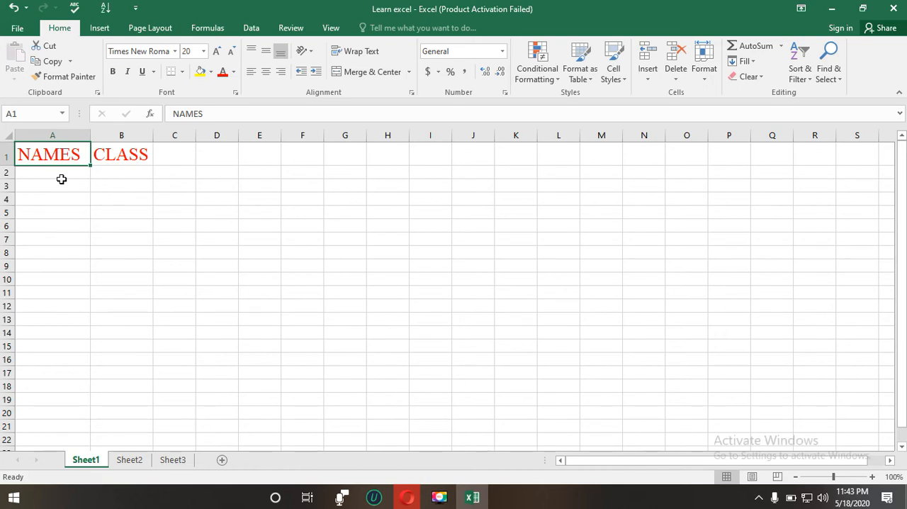
{"action": "left_click", "coordinate": [78, 134]}
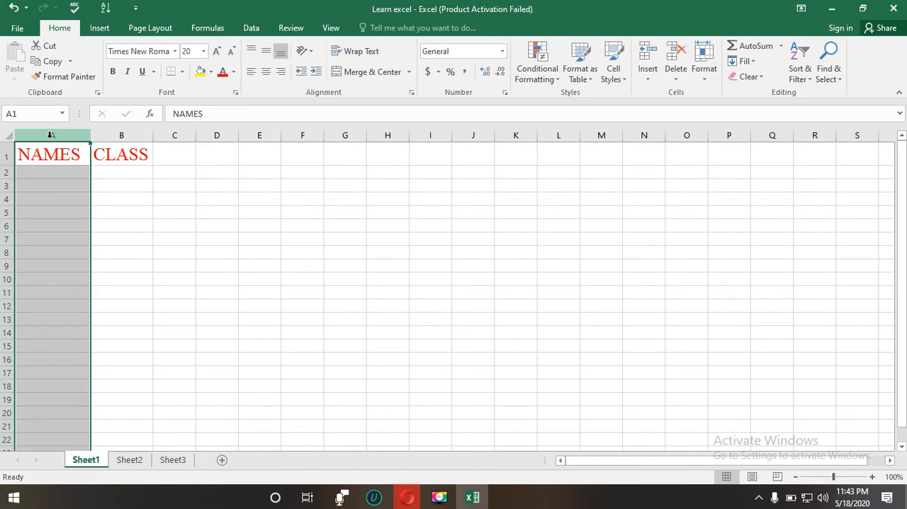
{"action": "right_click", "coordinate": [51, 136]}
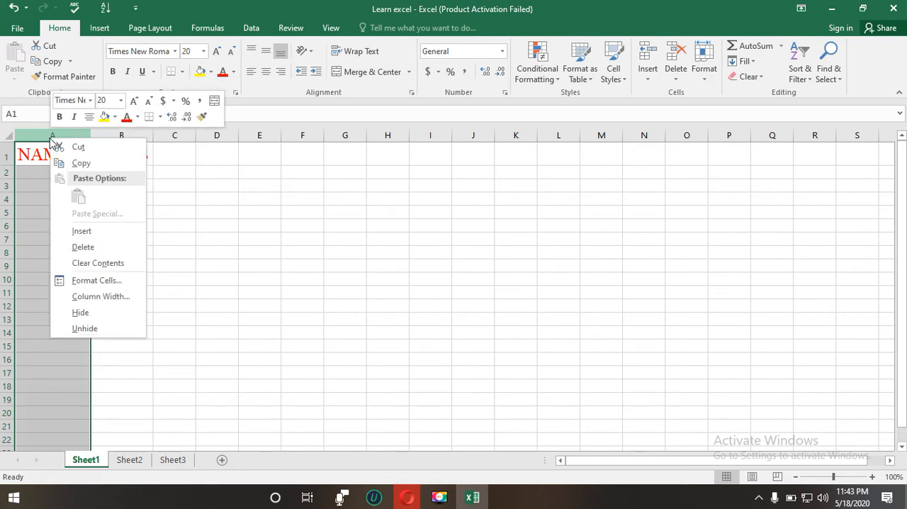
{"action": "left_click", "coordinate": [88, 231]}
{"action": "left_click", "coordinate": [114, 184]}
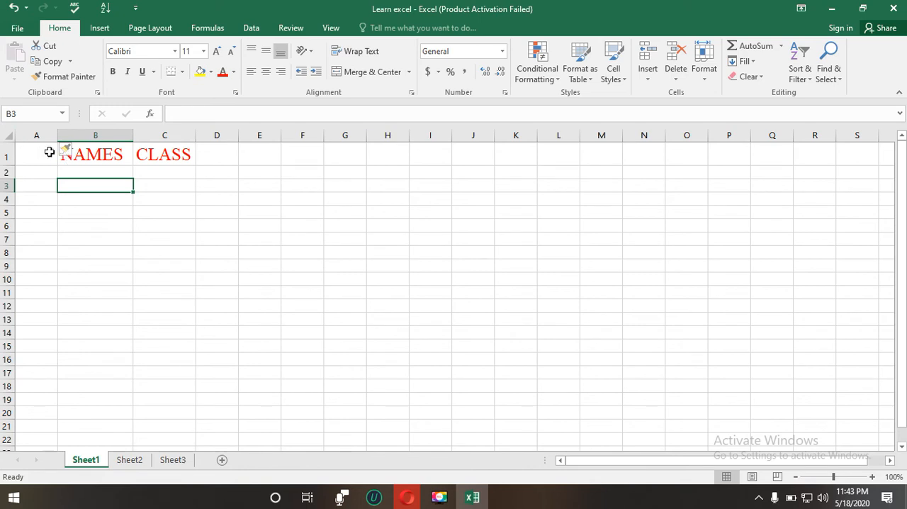
Step: Enter the header NO in A1 and copy the formatting of the NAMES header onto it with Format Painter
{"action": "left_click", "coordinate": [44, 151]}
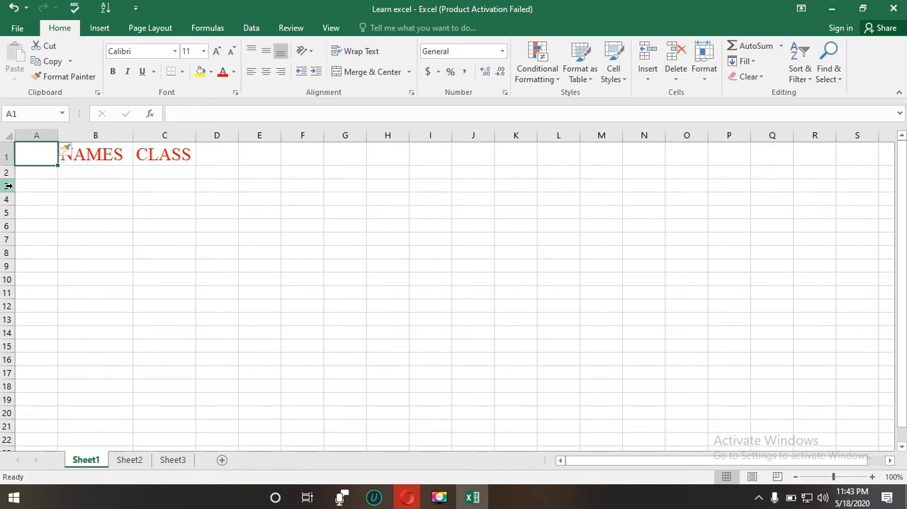
{"action": "type", "text": "NO"}
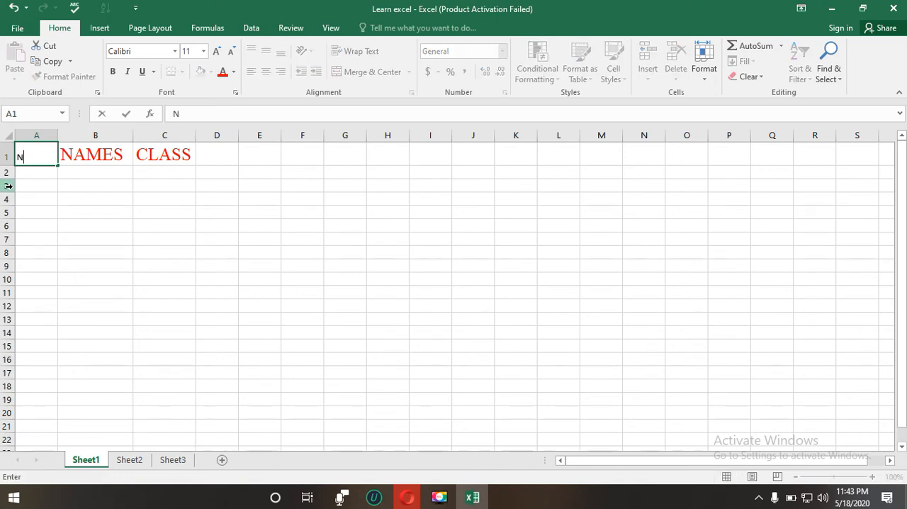
{"action": "left_click", "coordinate": [76, 164]}
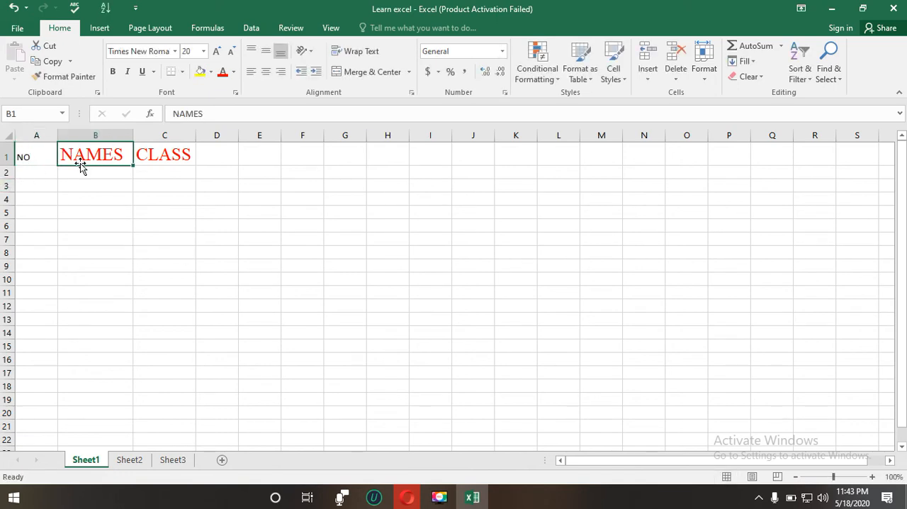
{"action": "left_click", "coordinate": [69, 78]}
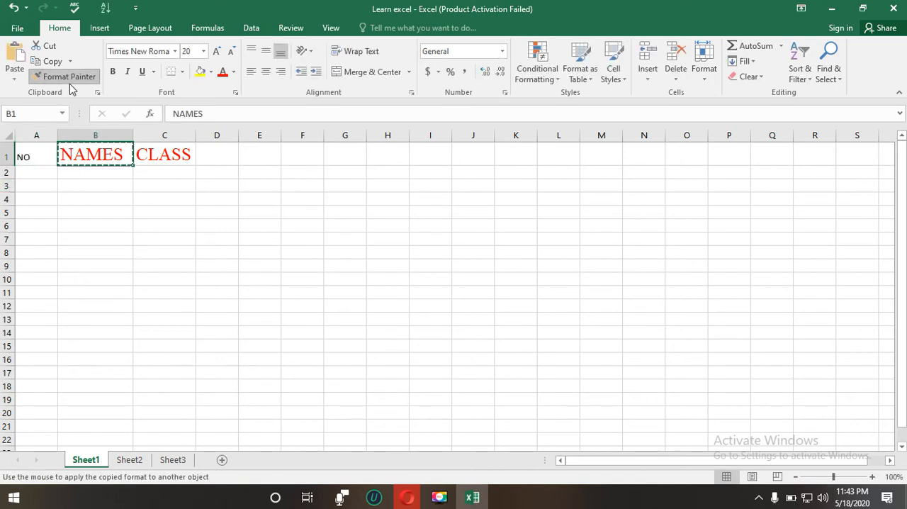
{"action": "left_click", "coordinate": [36, 153]}
Step: Enter 1 in A2 and 2 in A3 under the NO header
{"action": "left_click", "coordinate": [45, 175]}
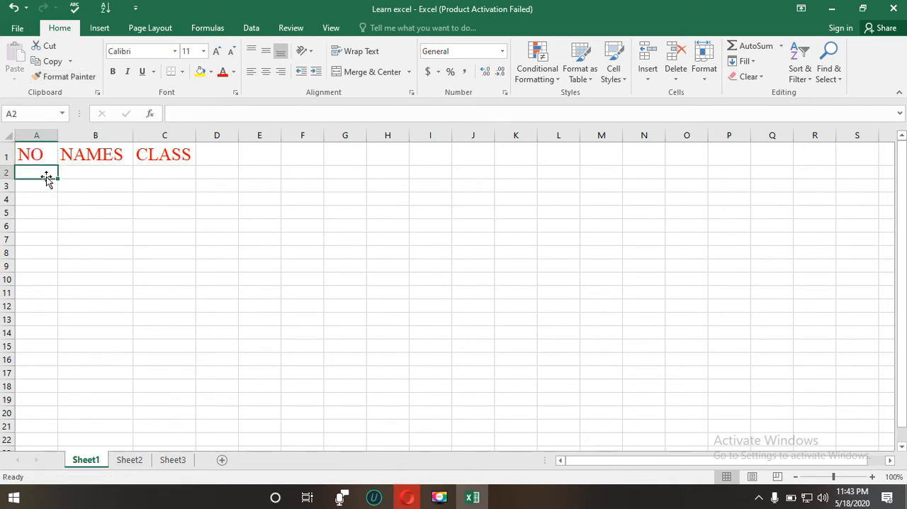
{"action": "type", "text": "1"}
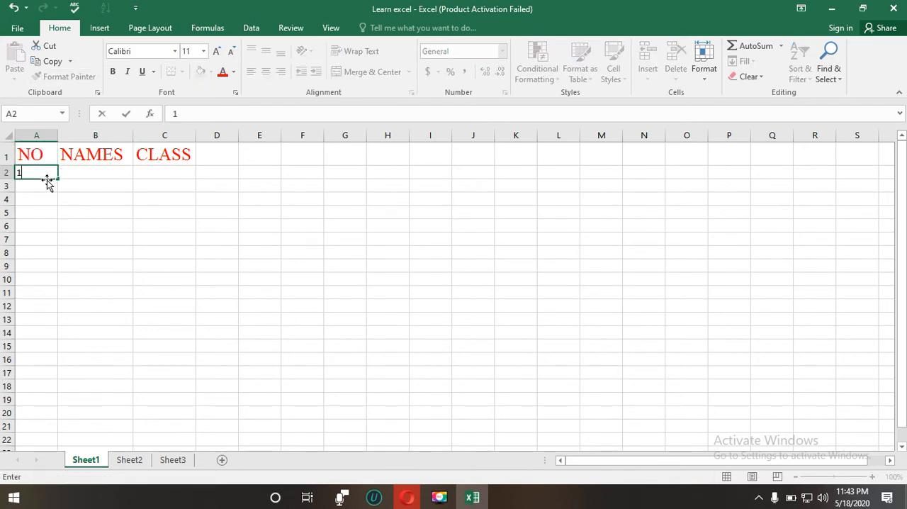
{"action": "left_click", "coordinate": [45, 186]}
{"action": "type", "text": "2"}
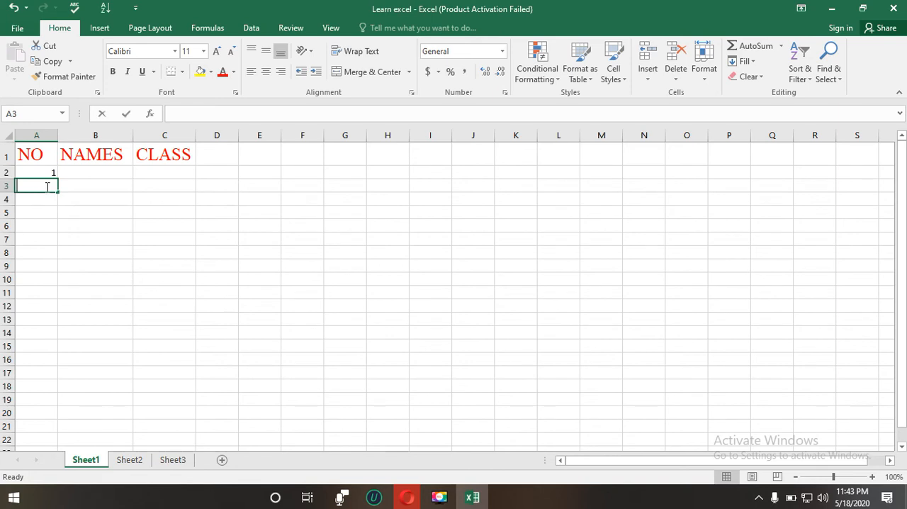
{"action": "left_click", "coordinate": [99, 195]}
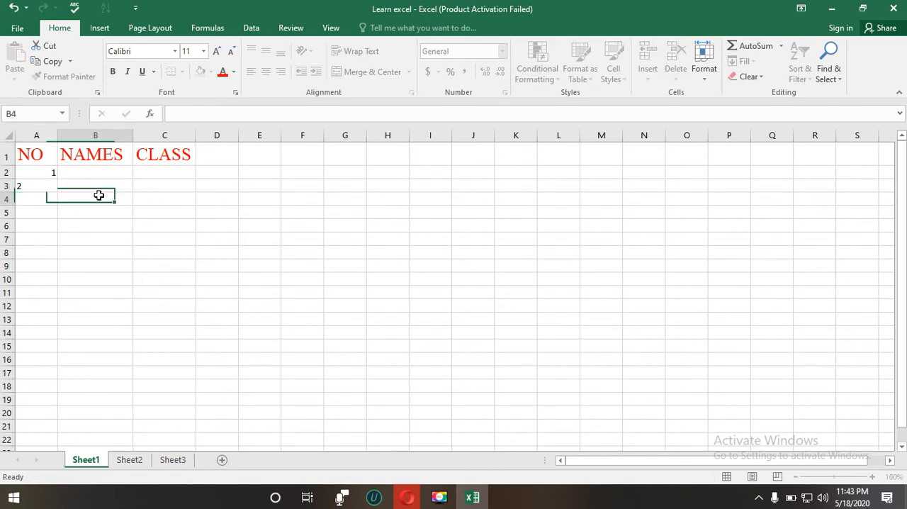
Step: Extend the number series from A2:A3 down to A11 so column A counts from 1 to 10
{"action": "left_click", "coordinate": [48, 174]}
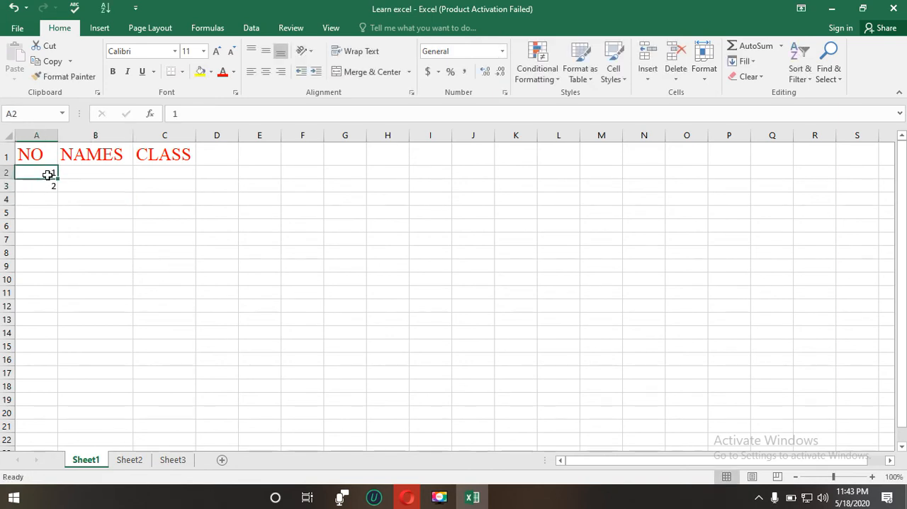
{"action": "left_click_drag", "start_coordinate": [44, 173], "coordinate": [44, 183]}
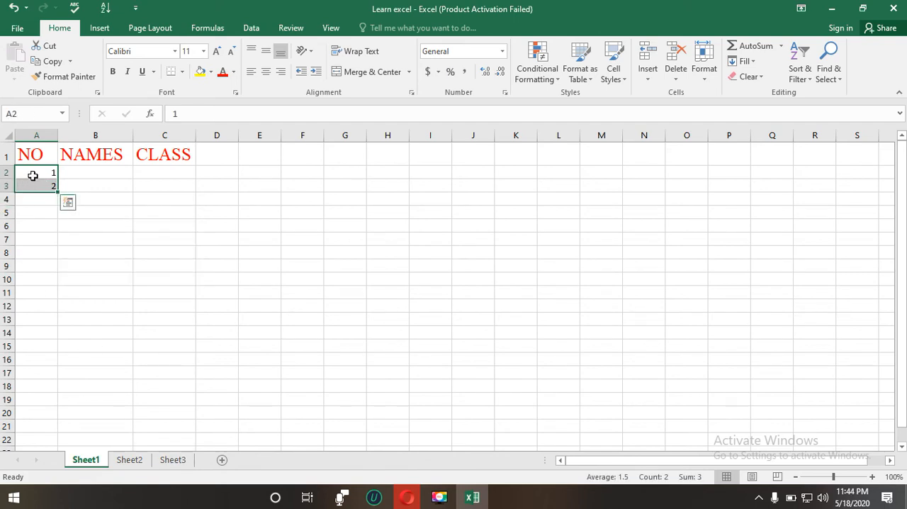
{"action": "left_click_drag", "start_coordinate": [33, 175], "coordinate": [34, 182]}
{"action": "left_click_drag", "start_coordinate": [58, 192], "coordinate": [75, 379]}
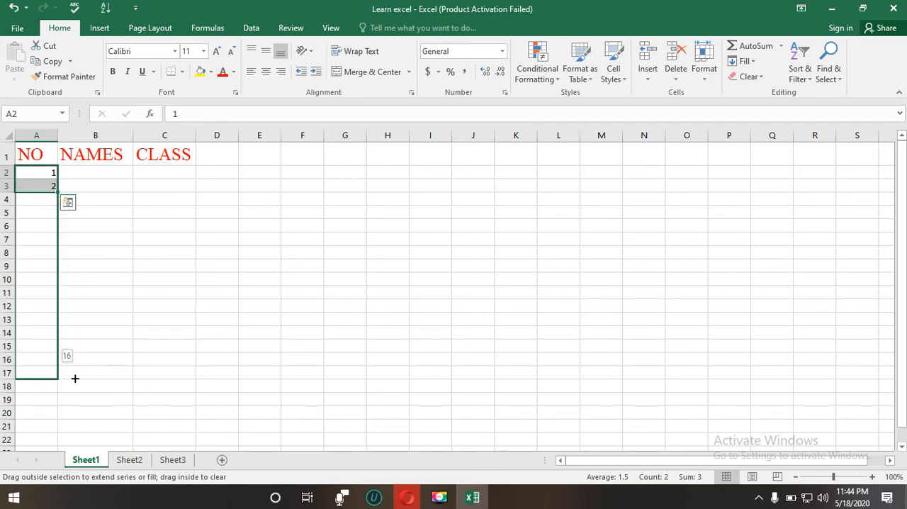
{"action": "left_click_drag", "start_coordinate": [75, 378], "coordinate": [69, 302]}
{"action": "left_click", "coordinate": [68, 303]}
Step: Fill the single value 1 from A2 down through A11, replacing the numbers below it
{"action": "left_click", "coordinate": [36, 171]}
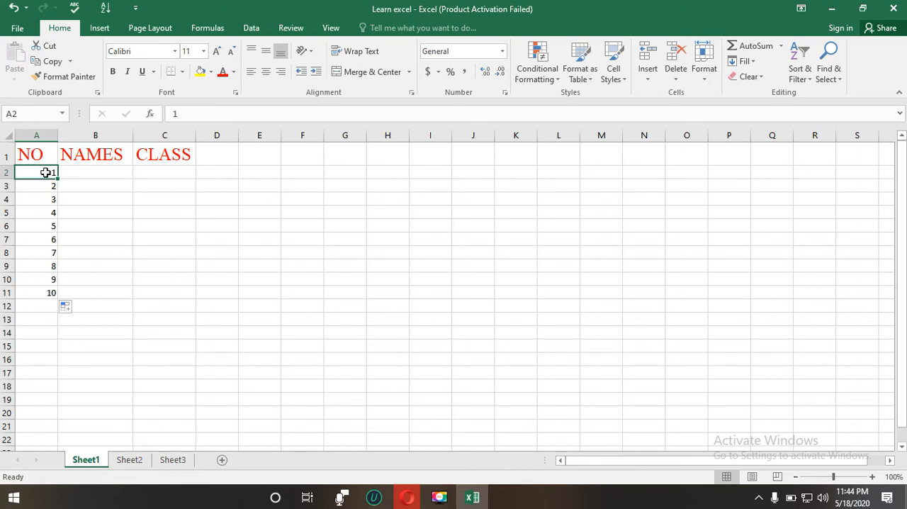
{"action": "left_click_drag", "start_coordinate": [45, 172], "coordinate": [45, 184]}
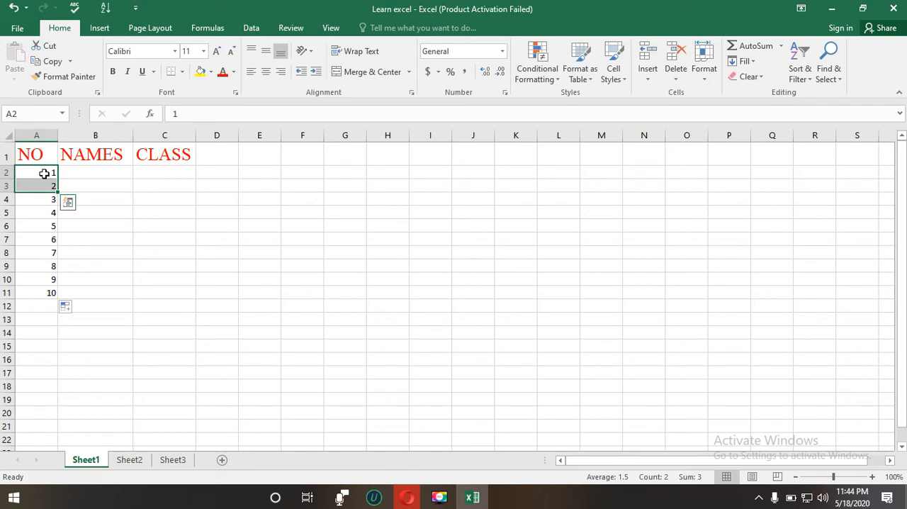
{"action": "left_click", "coordinate": [44, 174]}
{"action": "left_click_drag", "start_coordinate": [58, 178], "coordinate": [66, 297]}
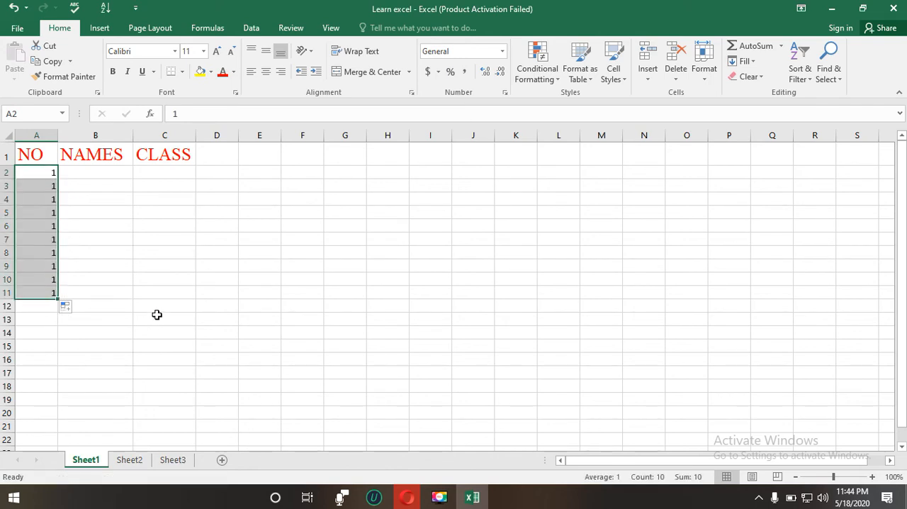
Step: Enter 6 in A3 and extend the series from A2:A3 down to A11 in increments of 5
{"action": "left_click", "coordinate": [44, 185]}
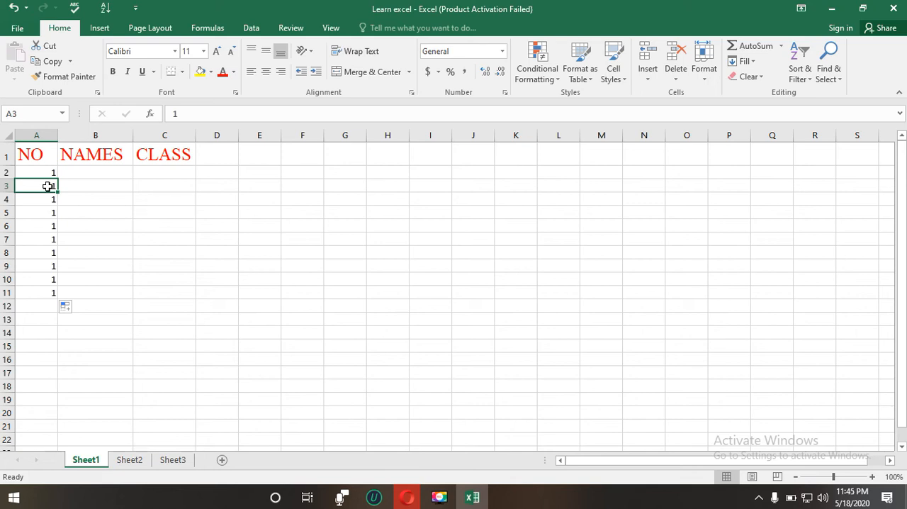
{"action": "type", "text": "6"}
{"action": "left_click", "coordinate": [110, 187]}
{"action": "left_click_drag", "start_coordinate": [41, 172], "coordinate": [69, 294]}
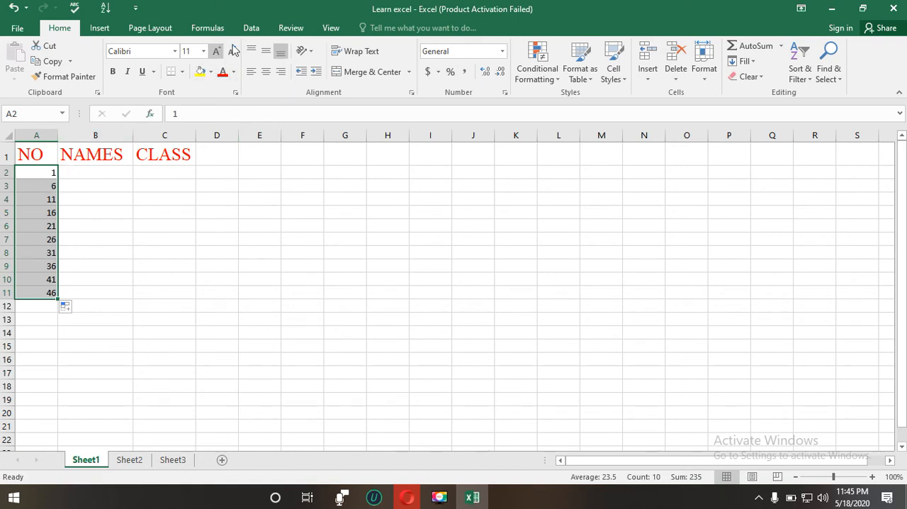
Step: Apply All Borders to the table range A1:C11, then deselect the range
{"action": "left_click", "coordinate": [38, 154]}
{"action": "left_click_drag", "start_coordinate": [20, 154], "coordinate": [157, 157]}
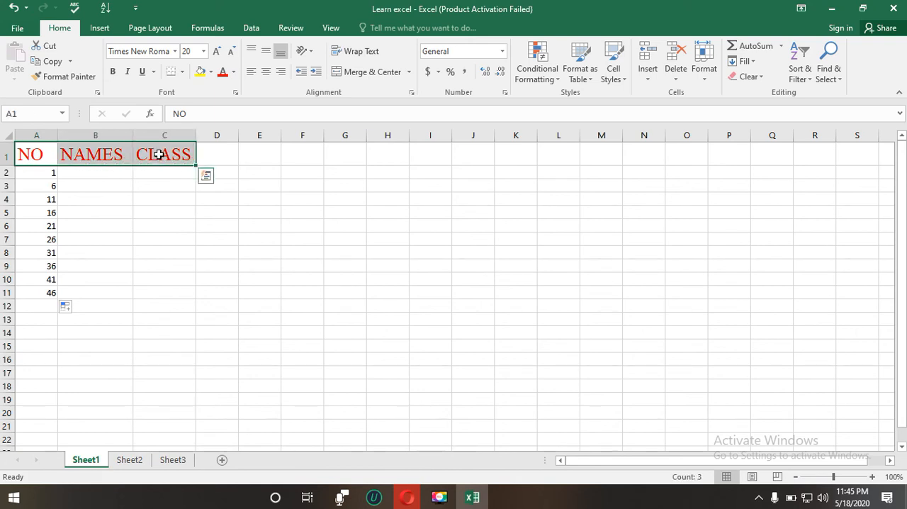
{"action": "left_click_drag", "start_coordinate": [30, 153], "coordinate": [174, 291]}
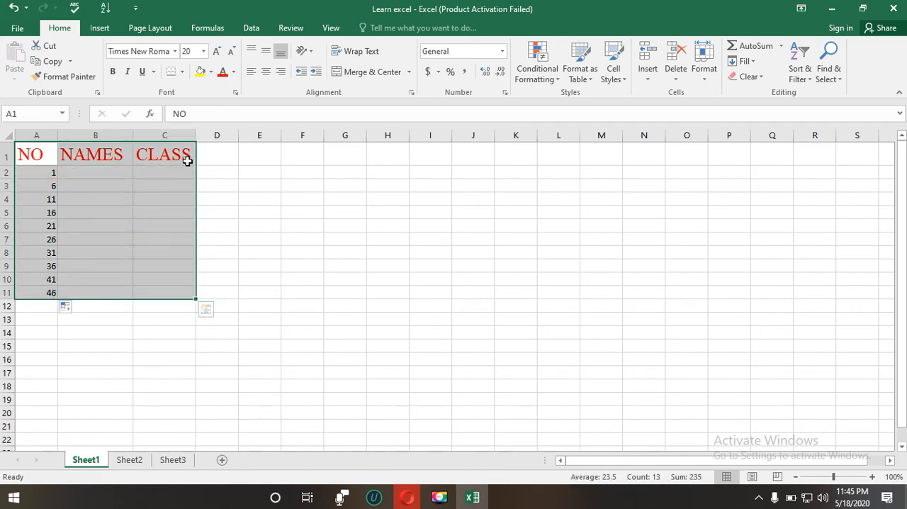
{"action": "left_click", "coordinate": [182, 74]}
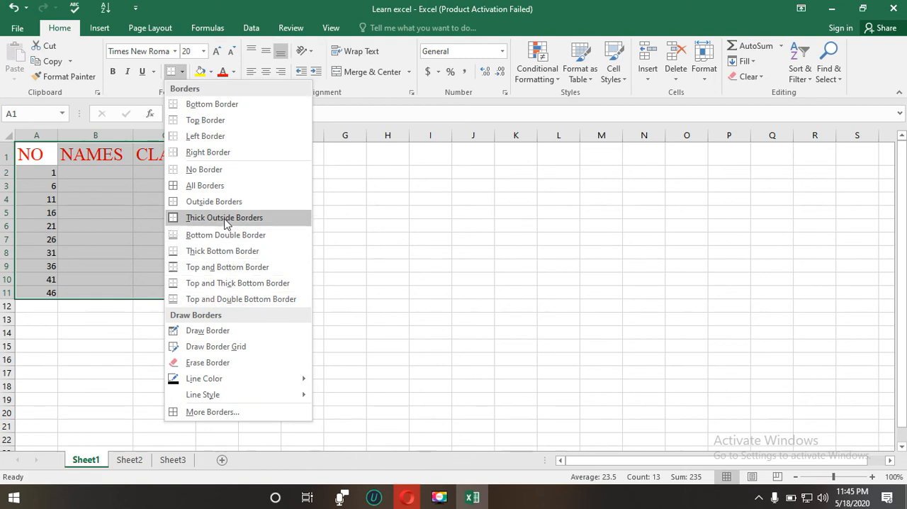
{"action": "left_click", "coordinate": [220, 189]}
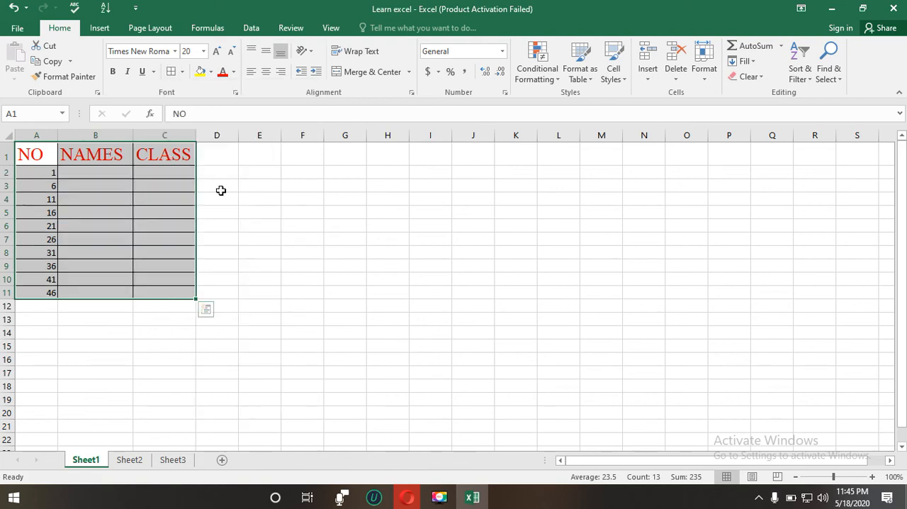
{"action": "left_click", "coordinate": [222, 226]}
{"action": "left_click", "coordinate": [139, 311]}
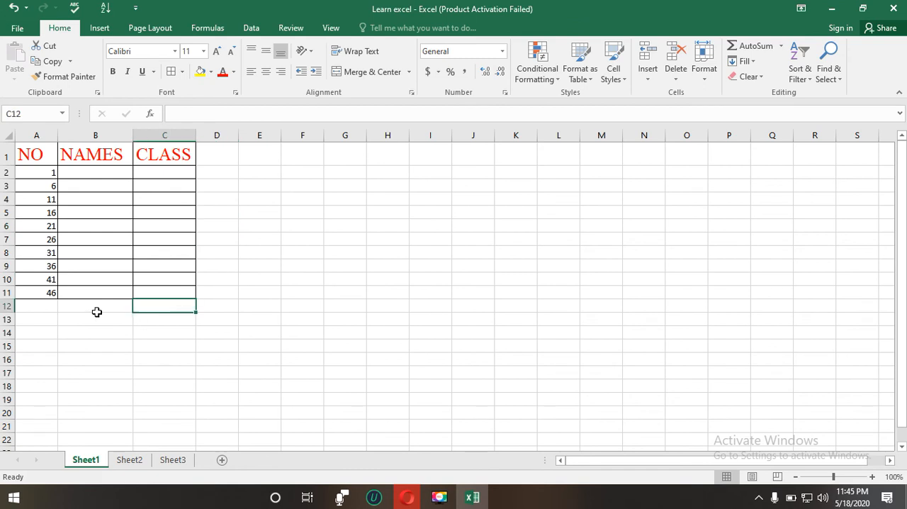
{"action": "left_click", "coordinate": [232, 304]}
Step: Set the text orientation of the headers in A1:C1 to Angle Counterclockwise
{"action": "left_click_drag", "start_coordinate": [29, 154], "coordinate": [178, 151]}
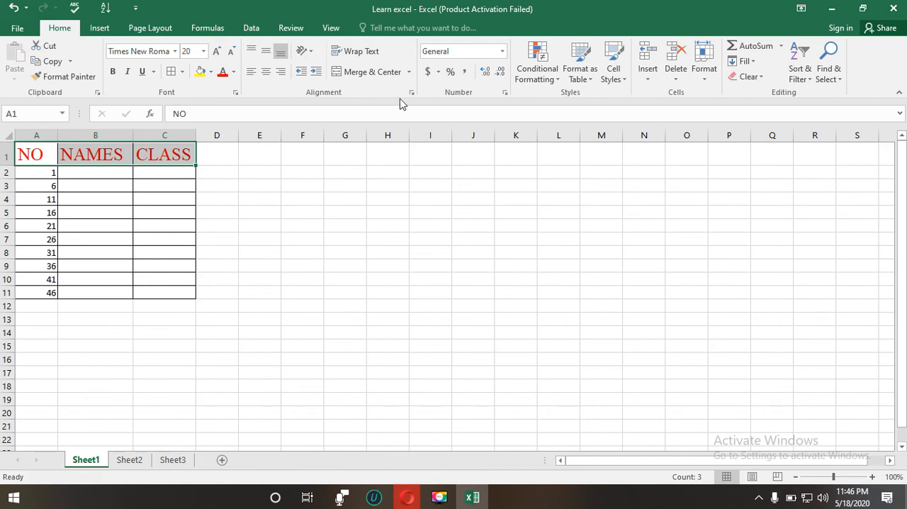
{"action": "left_click", "coordinate": [303, 52]}
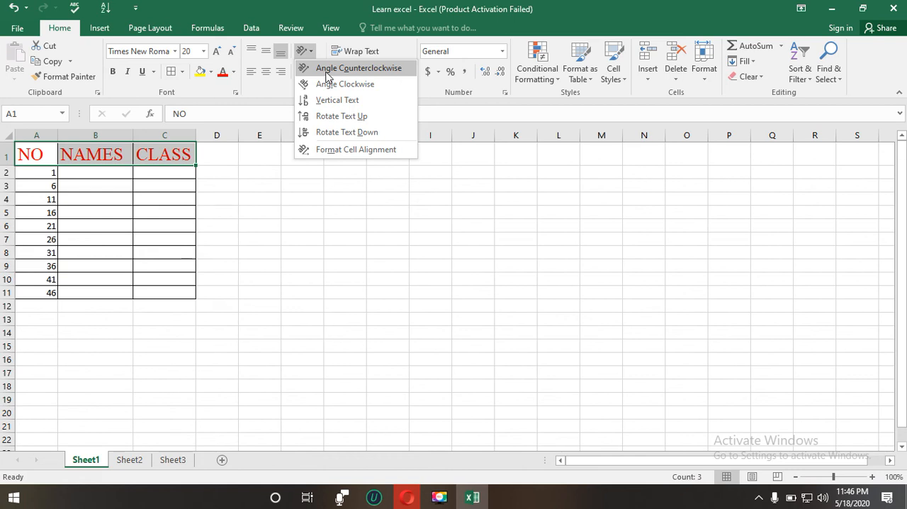
{"action": "left_click", "coordinate": [327, 71]}
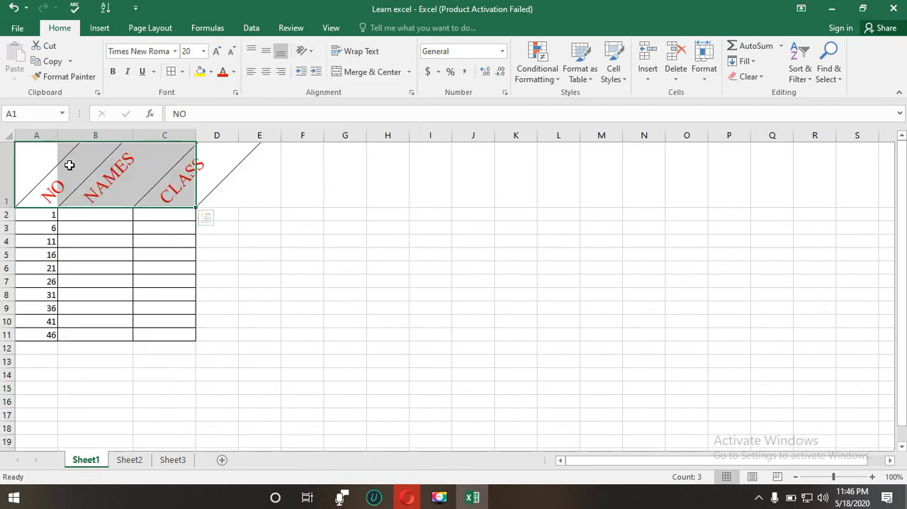
{"action": "left_click", "coordinate": [227, 196]}
{"action": "left_click", "coordinate": [149, 239]}
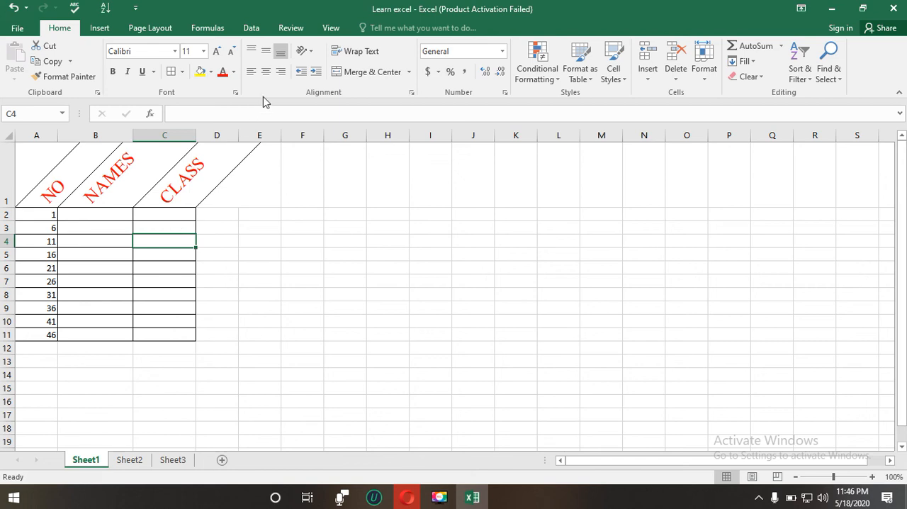
{"action": "left_click", "coordinate": [305, 51]}
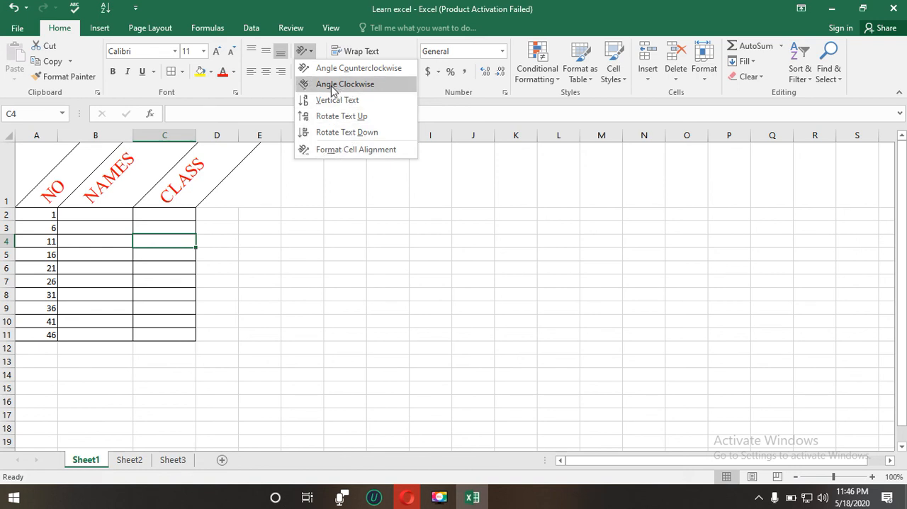
{"action": "left_click", "coordinate": [304, 205]}
{"action": "left_click", "coordinate": [263, 56]}
{"action": "left_click", "coordinate": [252, 56]}
{"action": "left_click", "coordinate": [251, 71]}
Step: Try middle and center alignment on the header cells A1:D1, and switch them to top and left alignment
{"action": "left_click_drag", "start_coordinate": [71, 178], "coordinate": [200, 193]}
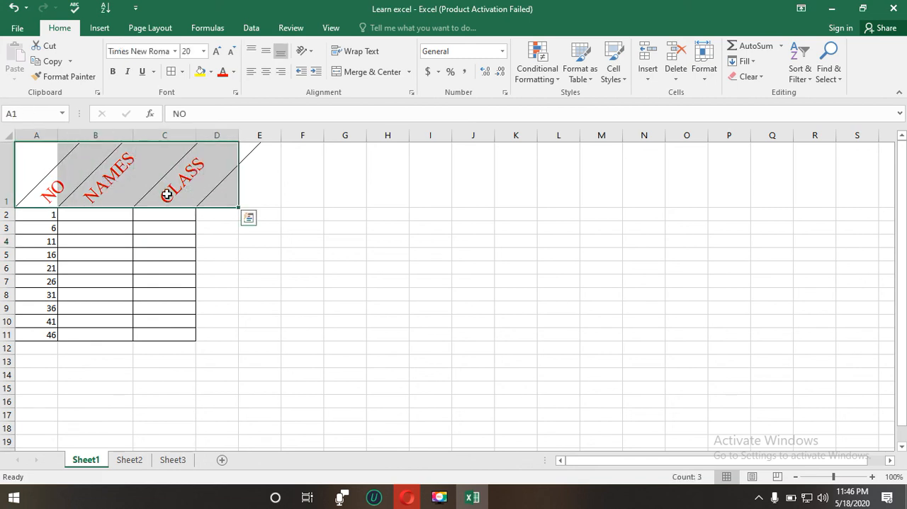
{"action": "left_click", "coordinate": [267, 53]}
{"action": "left_click", "coordinate": [266, 72]}
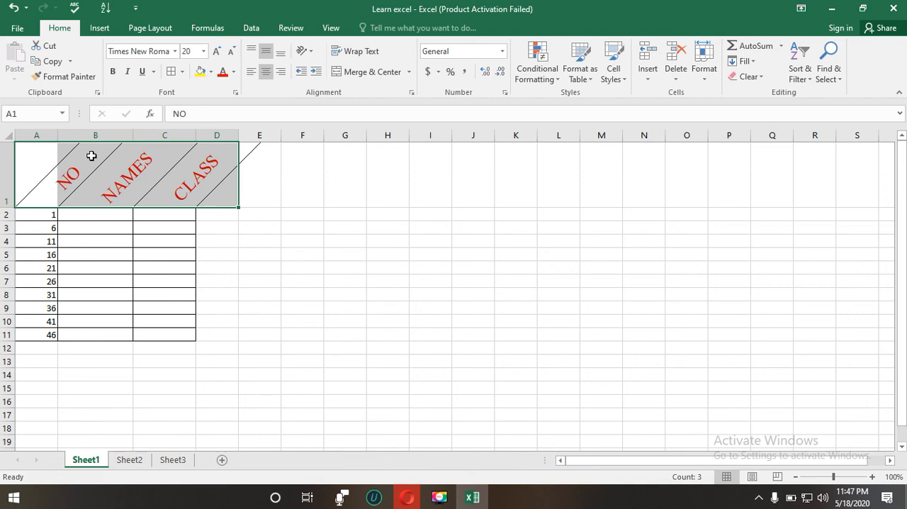
{"action": "left_click", "coordinate": [249, 52]}
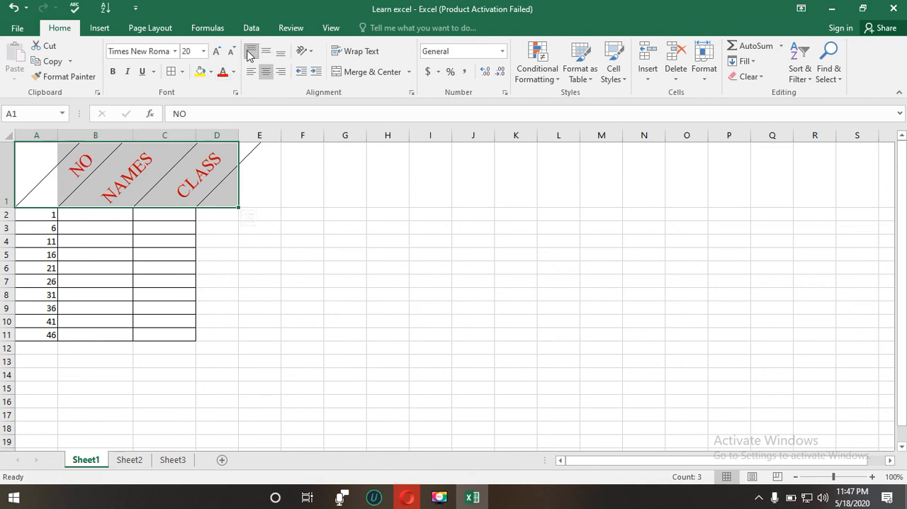
{"action": "left_click", "coordinate": [250, 73]}
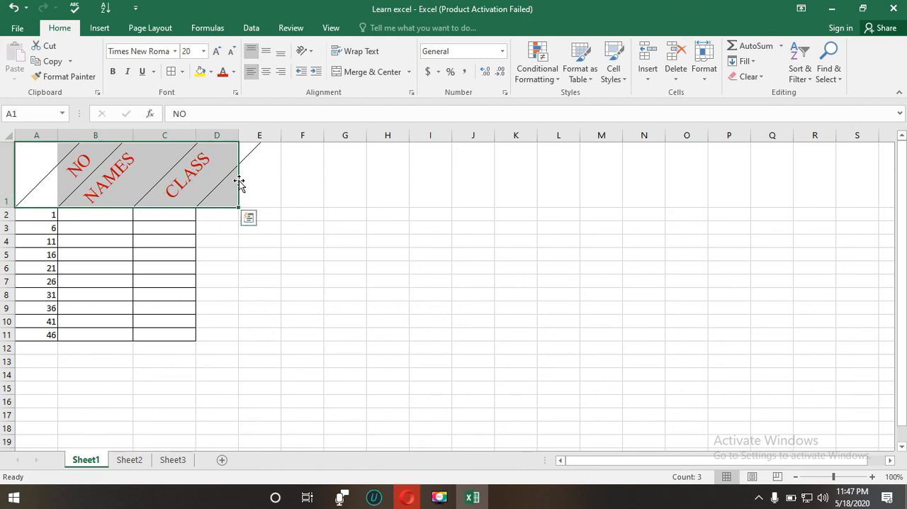
{"action": "left_click", "coordinate": [260, 179]}
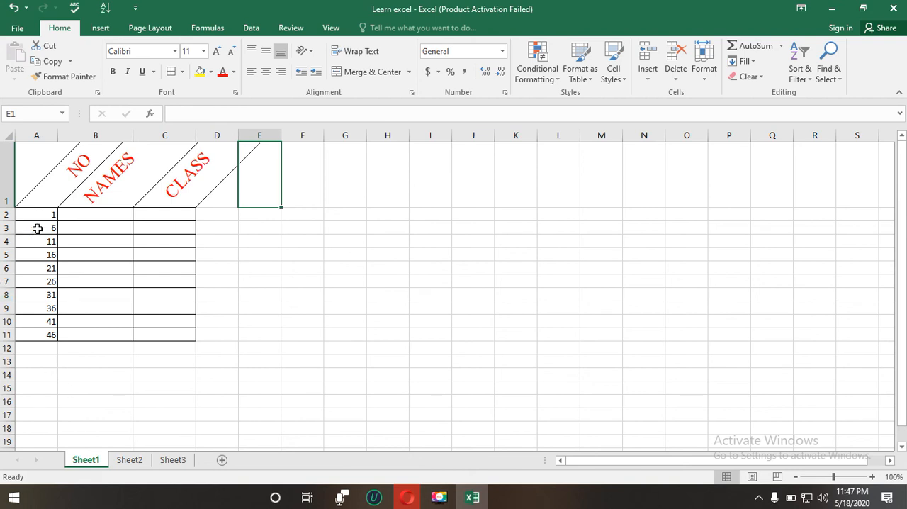
Step: Center the numbers in A2:A11 horizontally
{"action": "left_click_drag", "start_coordinate": [36, 216], "coordinate": [45, 334]}
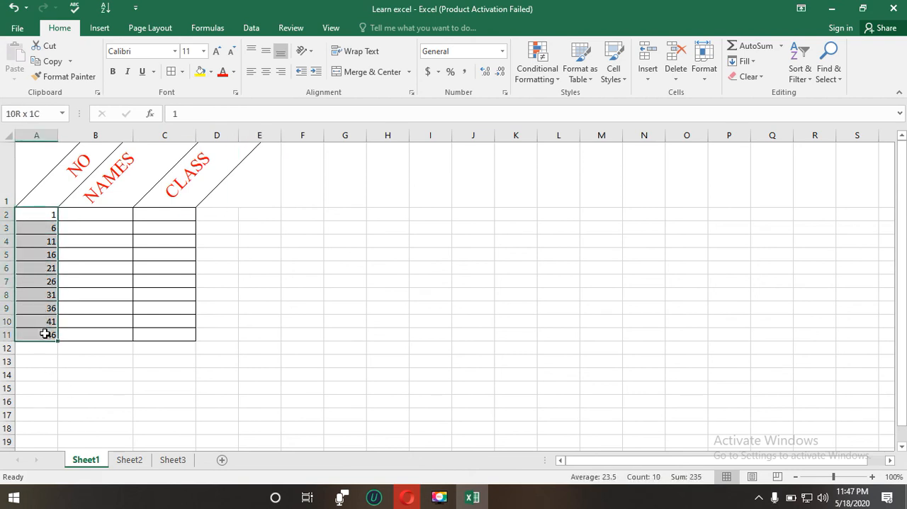
{"action": "left_click_drag", "start_coordinate": [45, 334], "coordinate": [45, 334]}
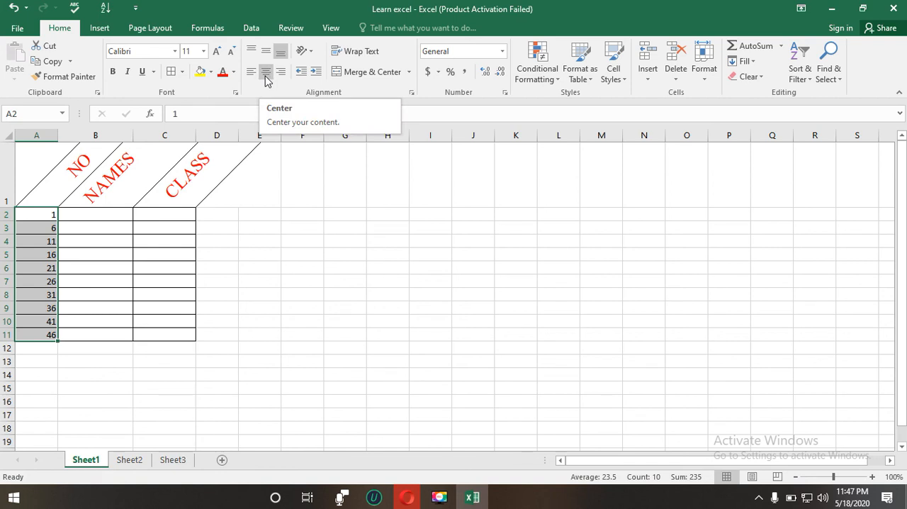
{"action": "left_click", "coordinate": [266, 73]}
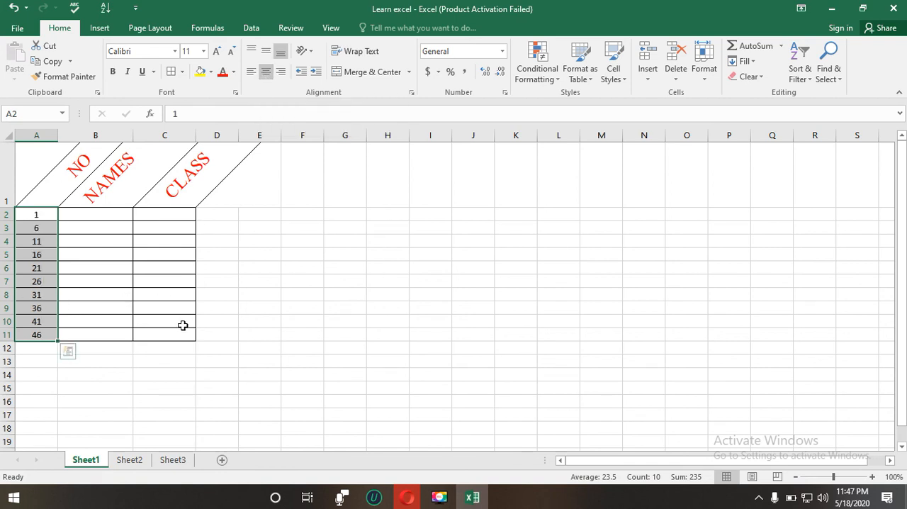